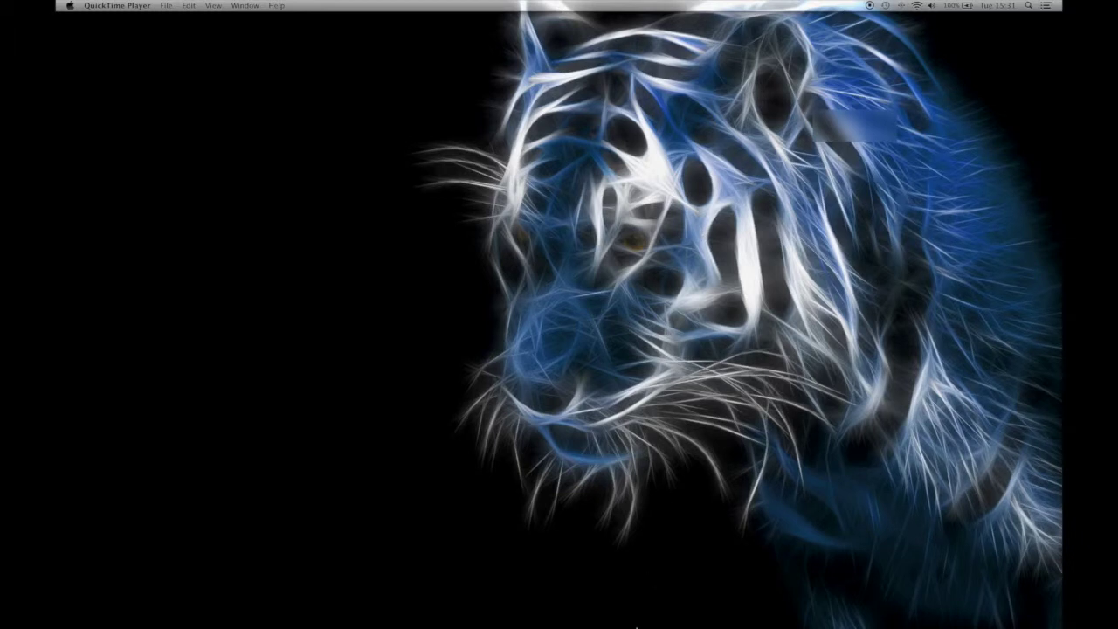
Open Spotlight search from the menu bar, showing the earlier 'quick' results.
mouse_move(664, 616)
mouse_move(545, 622)
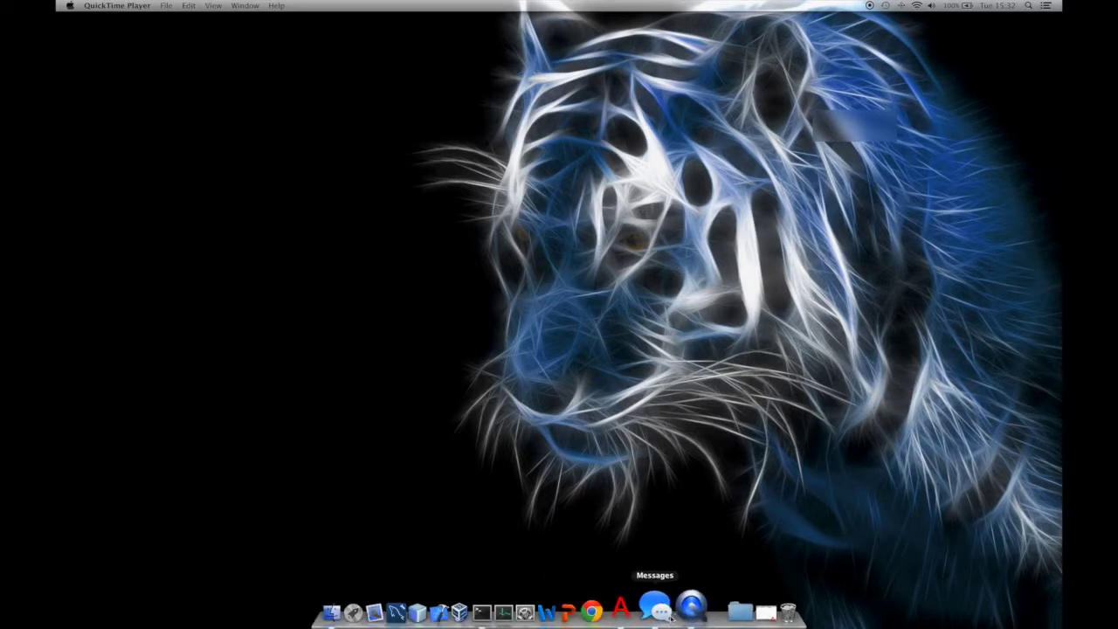
mouse_move(622, 616)
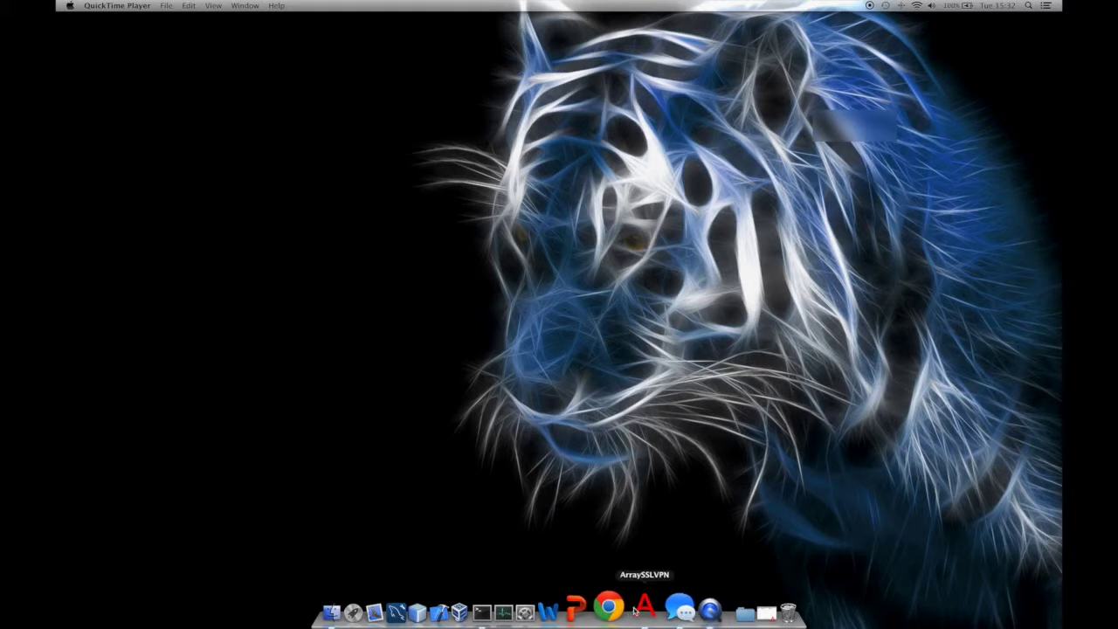
left_click(1029, 6)
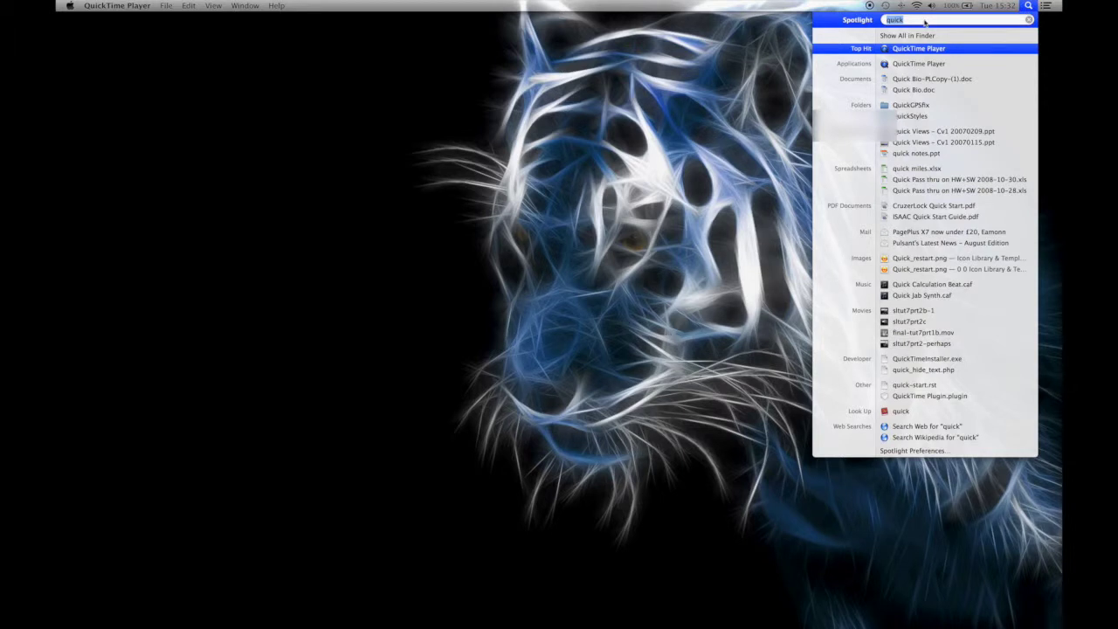
Launch Safari from Spotlight, go to control.softlayer.com and log in with the account credentials.
type("safari")
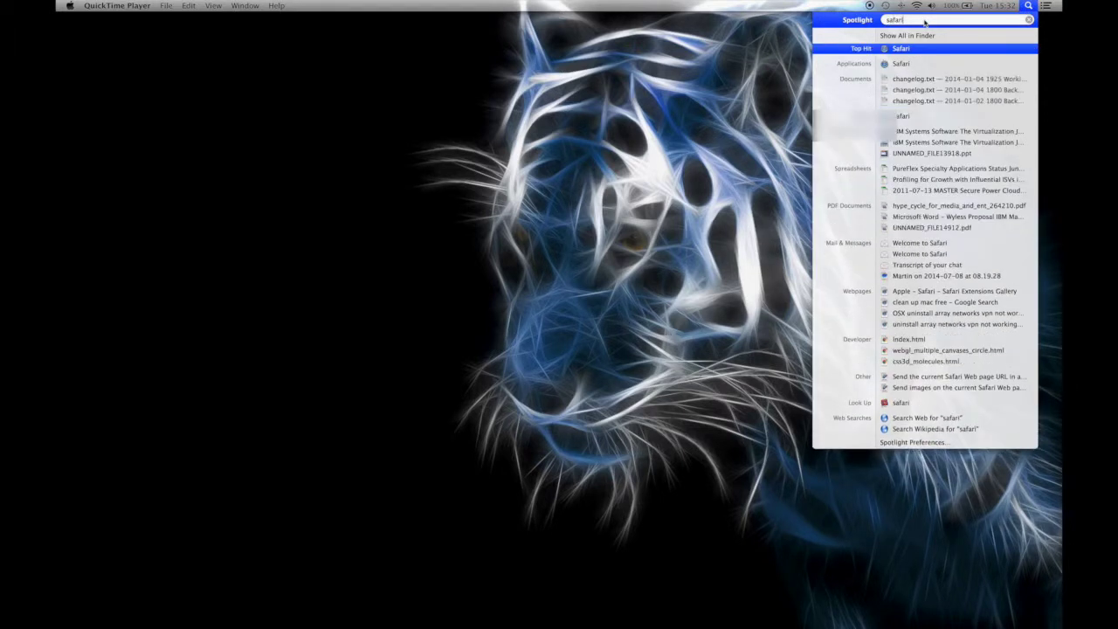
key("Return")
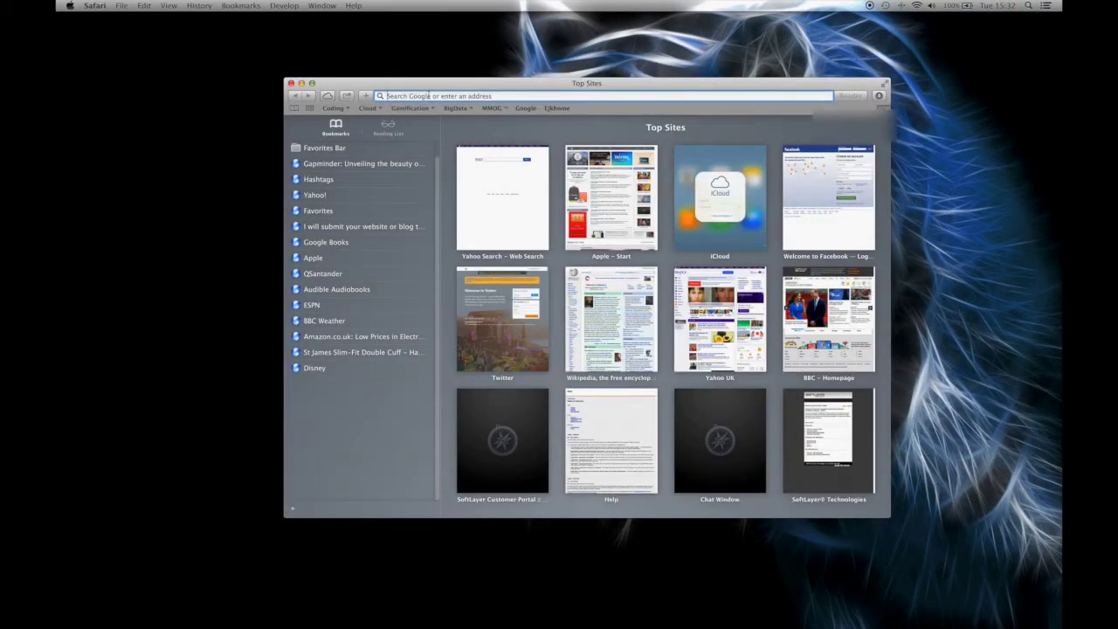
type("co")
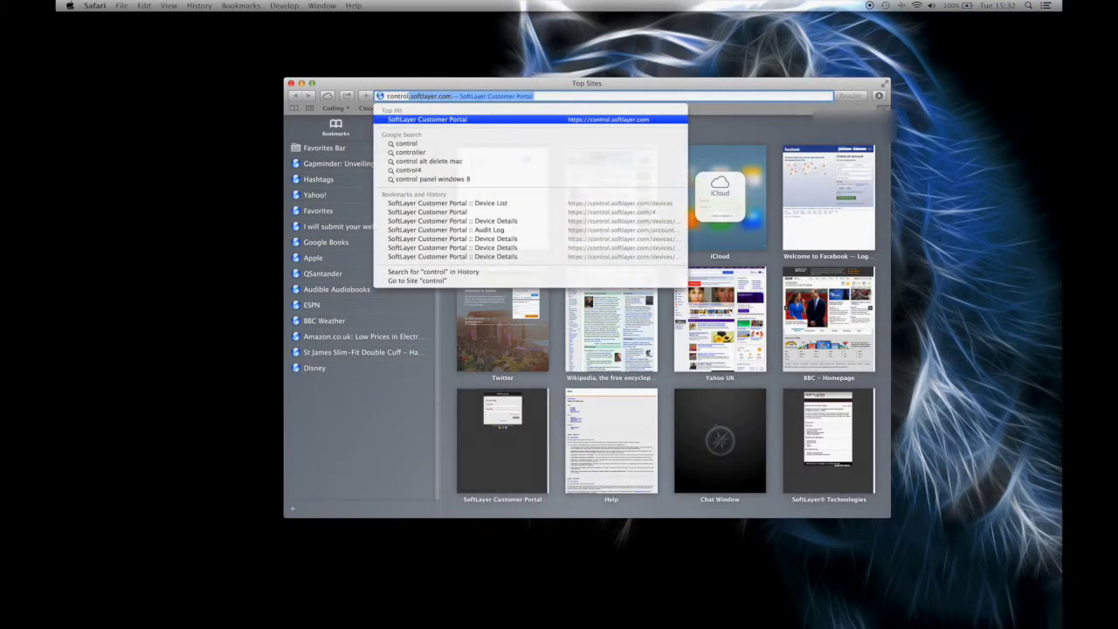
key("Return")
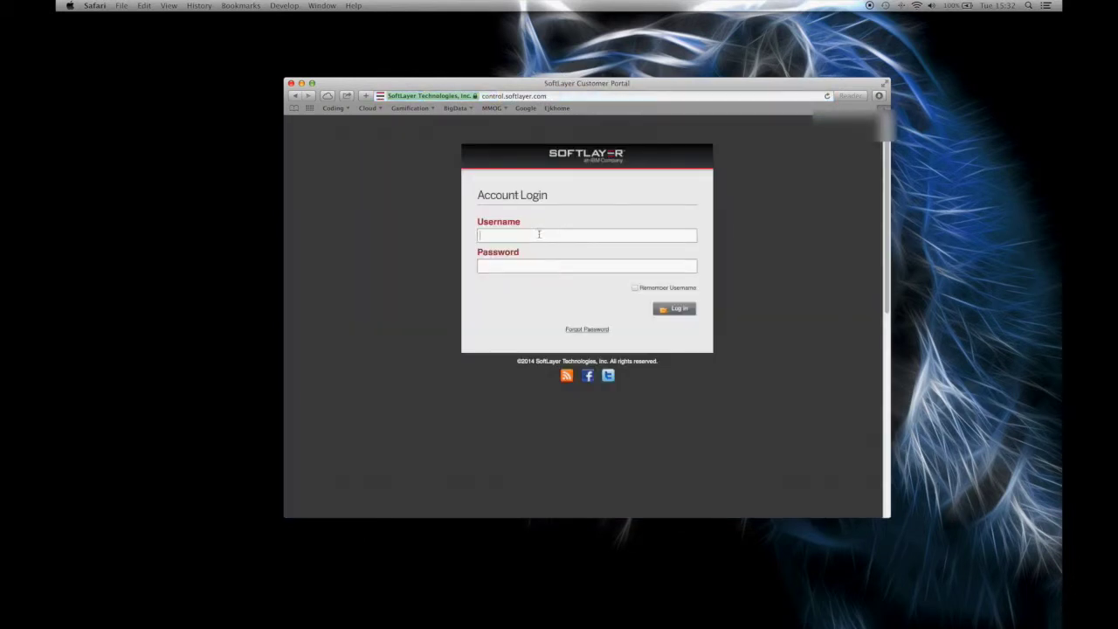
left_click(539, 235)
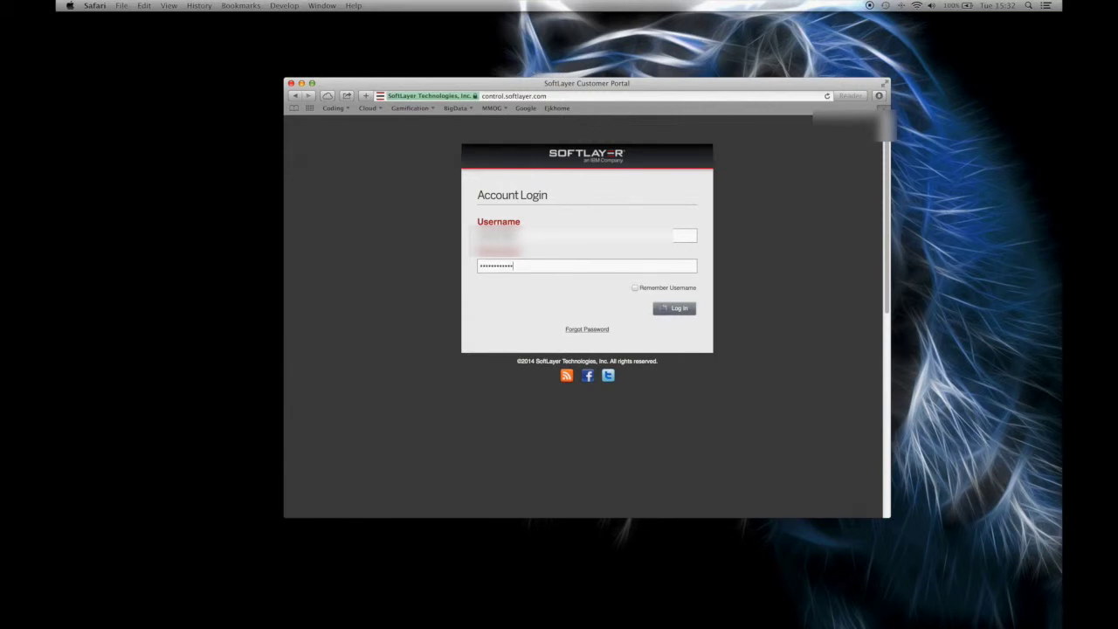
left_click(661, 308)
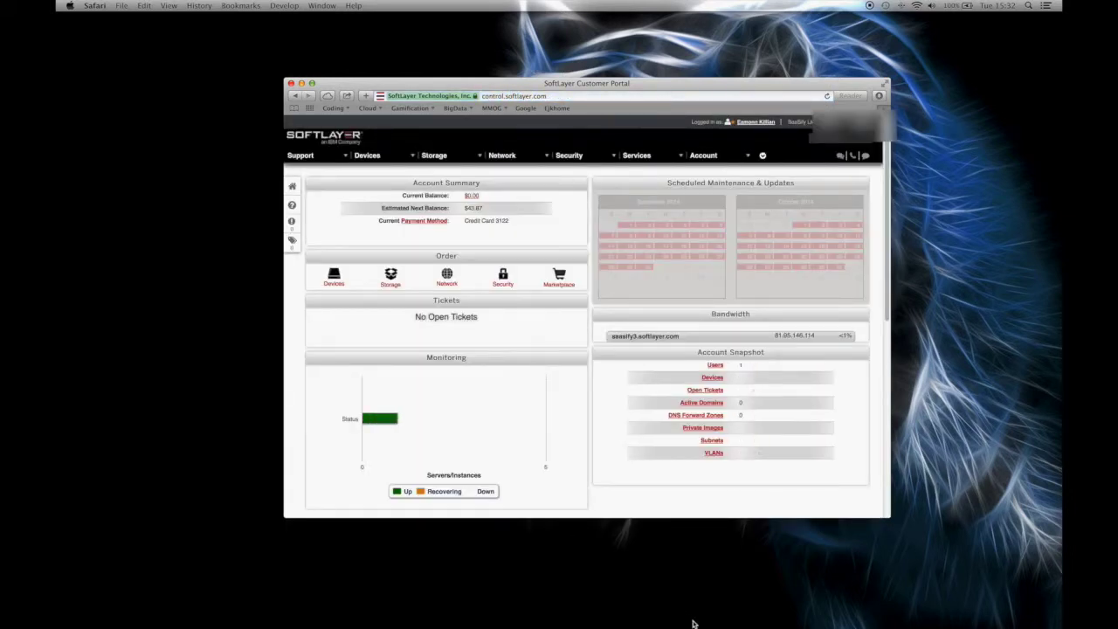
Confirm the SSL VPN is connected, then open saasify3.softlayer.com's device details and Actions menu.
left_click(724, 612)
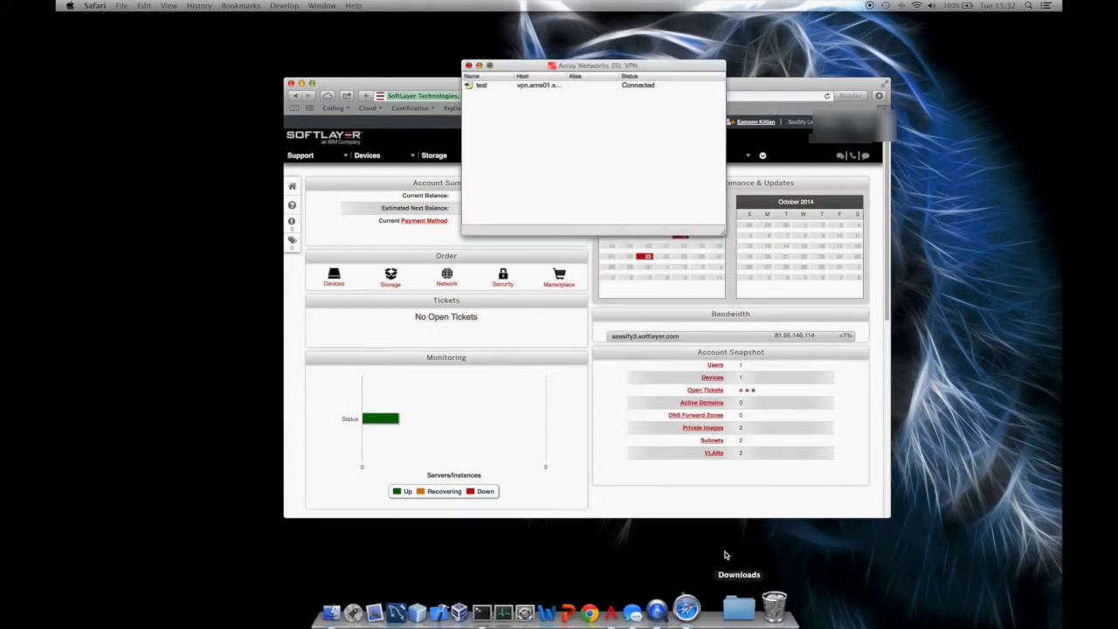
left_click(479, 66)
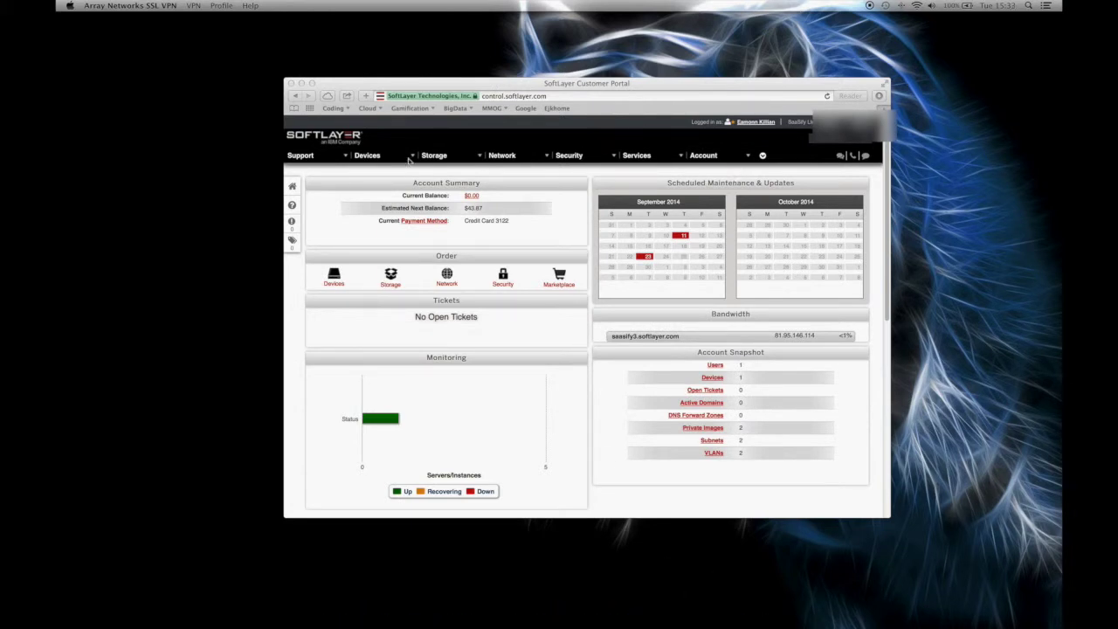
left_click(375, 160)
left_click(371, 169)
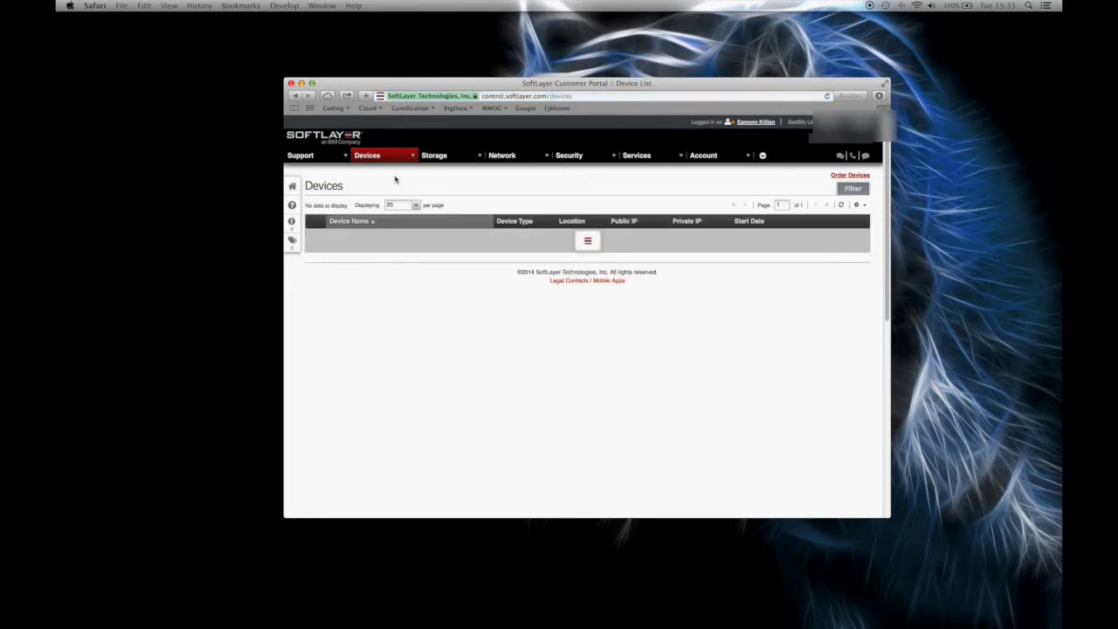
left_click(366, 235)
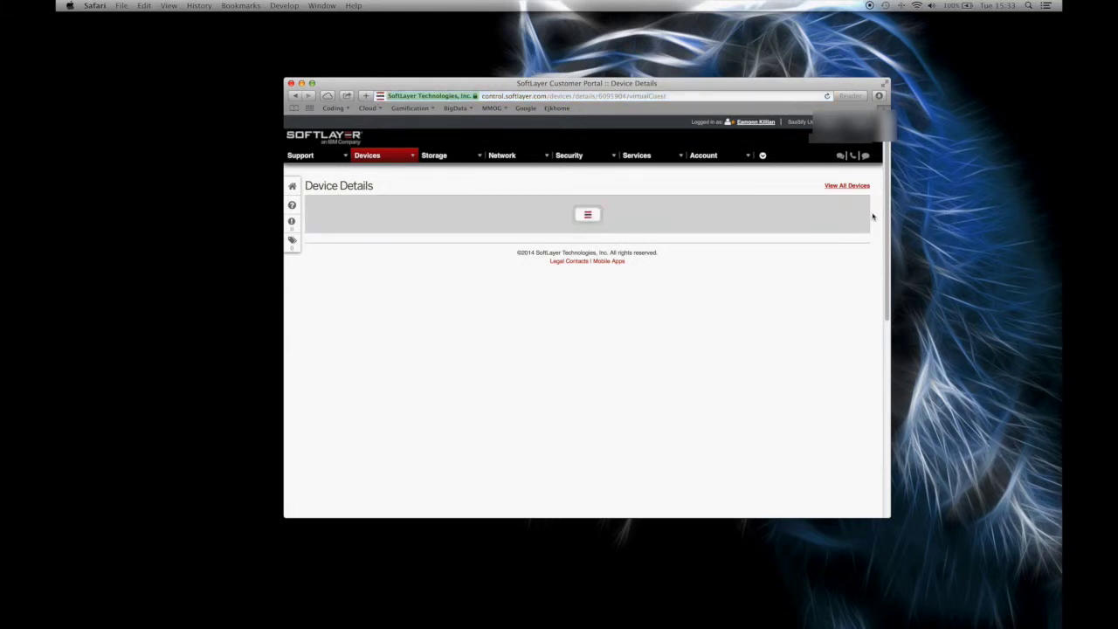
left_click(862, 205)
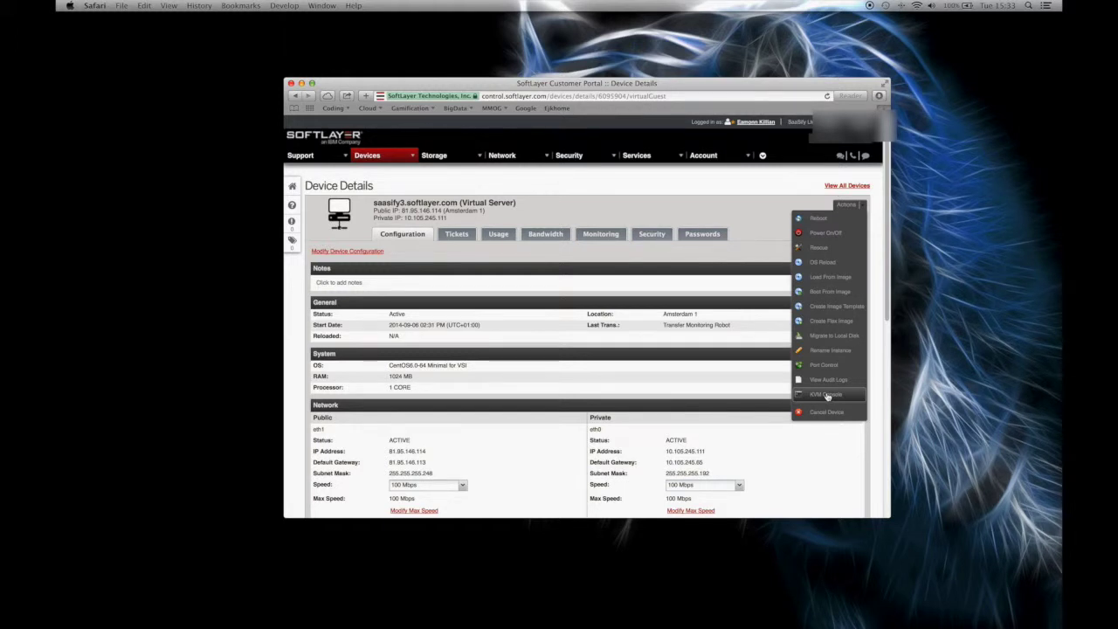
Request the KVM Console from the Actions menu, then quit Safari.
left_click(827, 396)
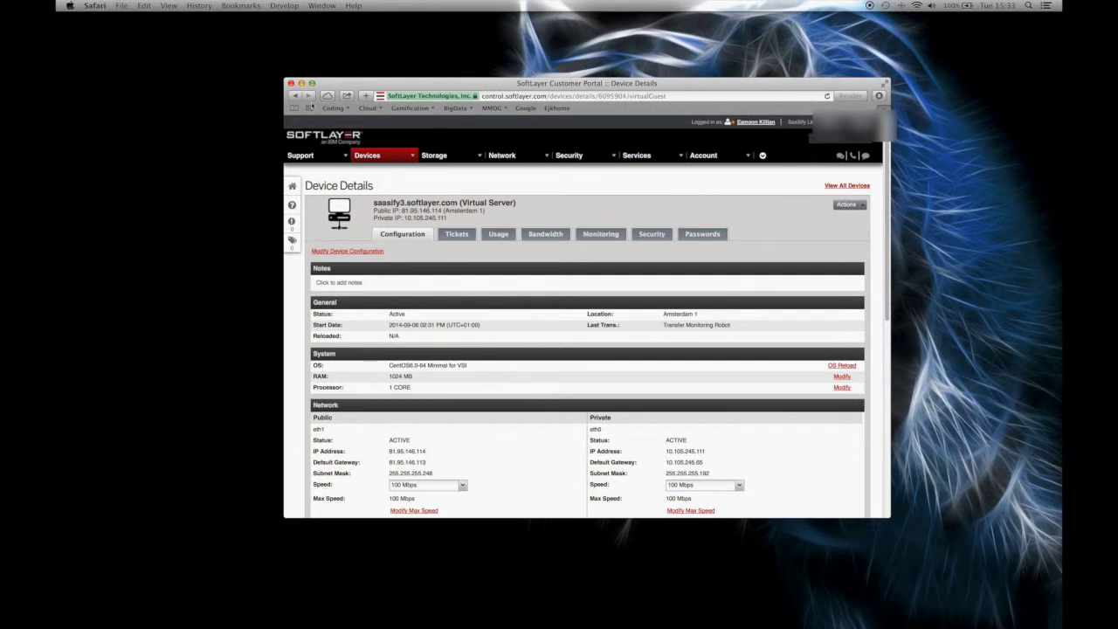
left_click(95, 6)
left_click(109, 140)
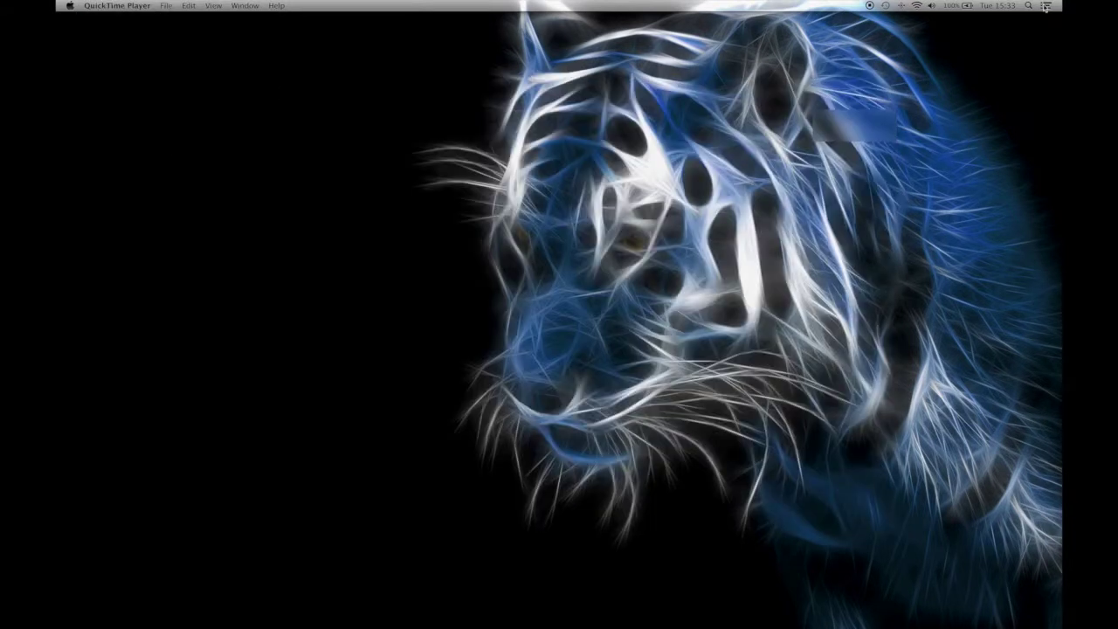
Launch Firefox through a Spotlight search for 'firefox'.
left_click(1029, 5)
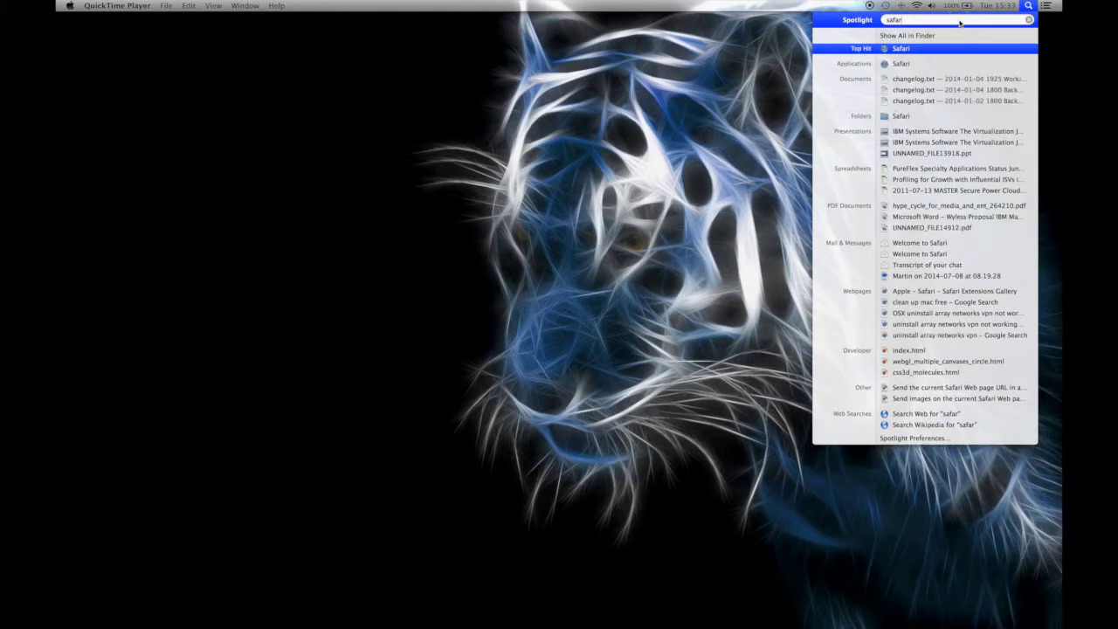
key("BackSpace")
type("firefi")
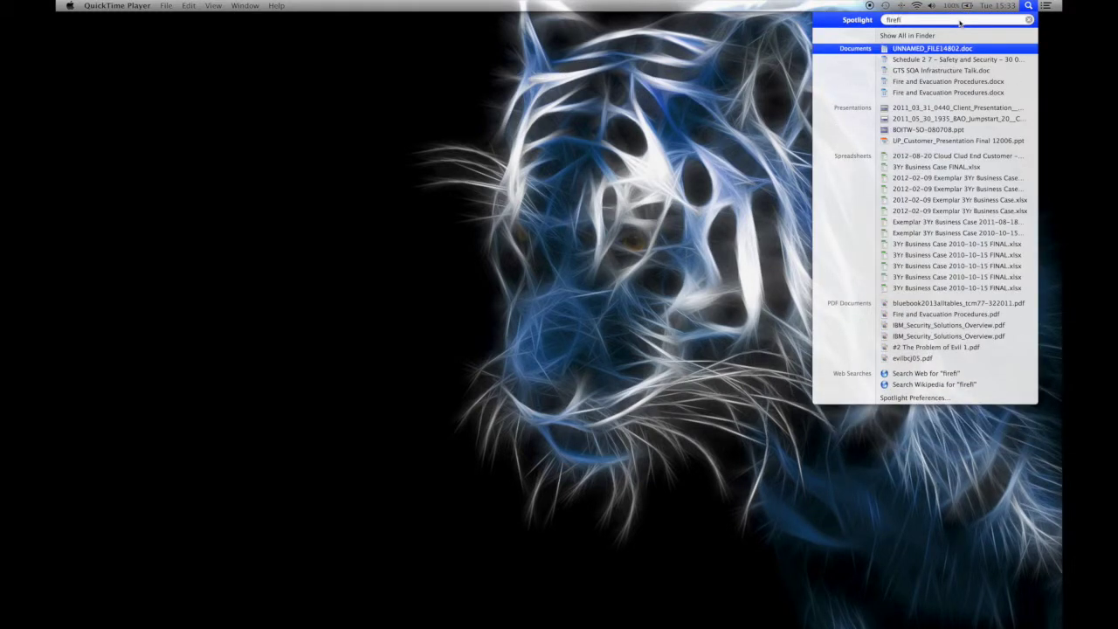
key("BackSpace")
type("ox")
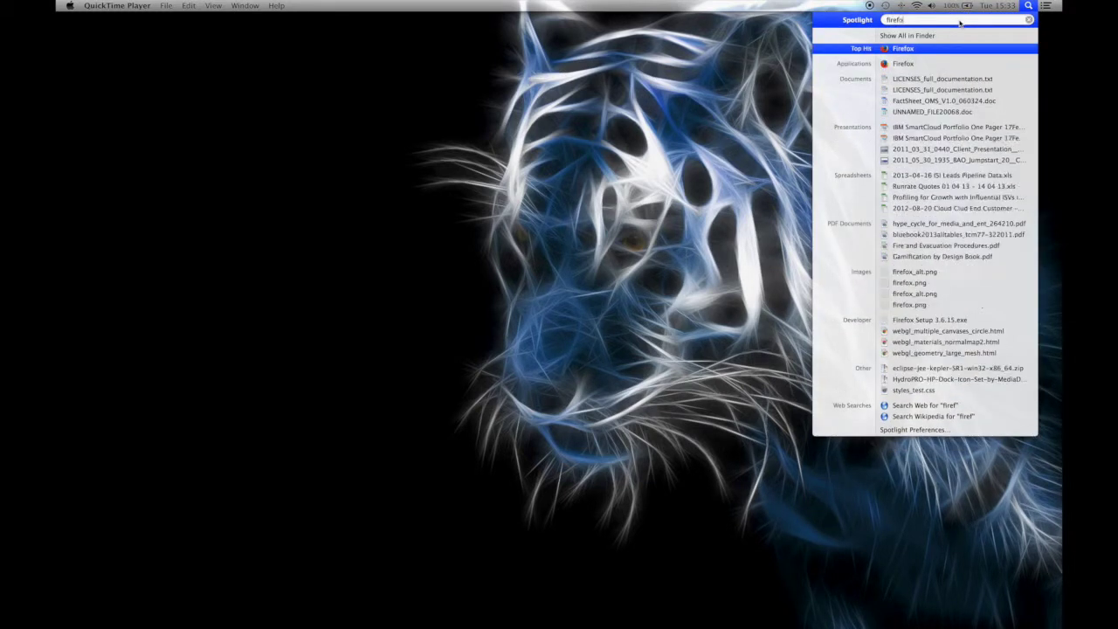
key("Return")
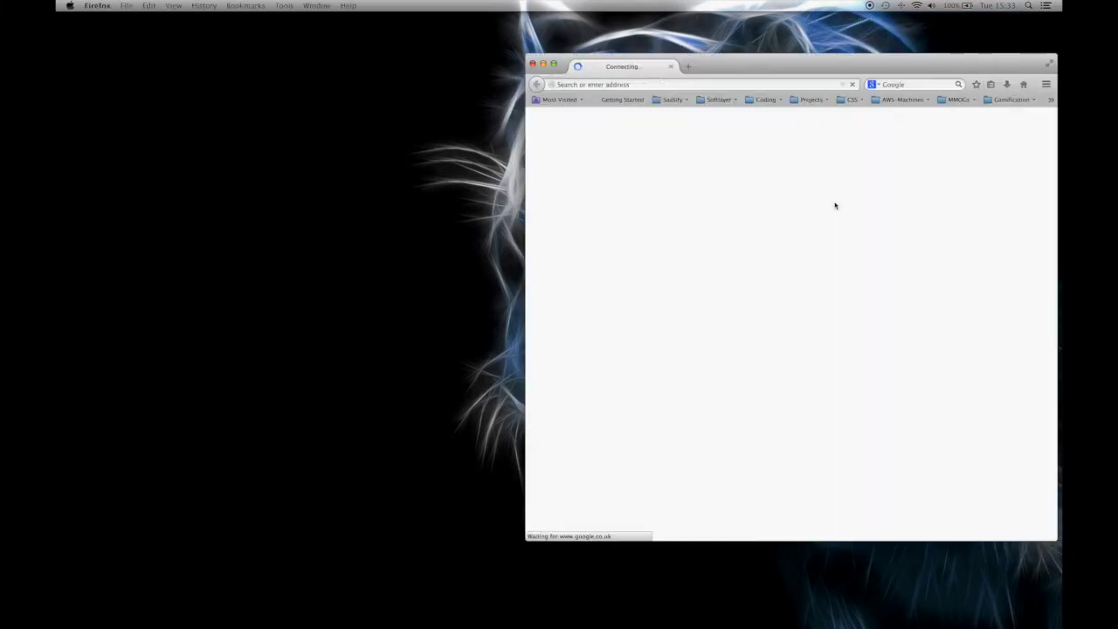
Go to control.softlayer.com in Firefox and log in with the account credentials.
left_click(657, 83)
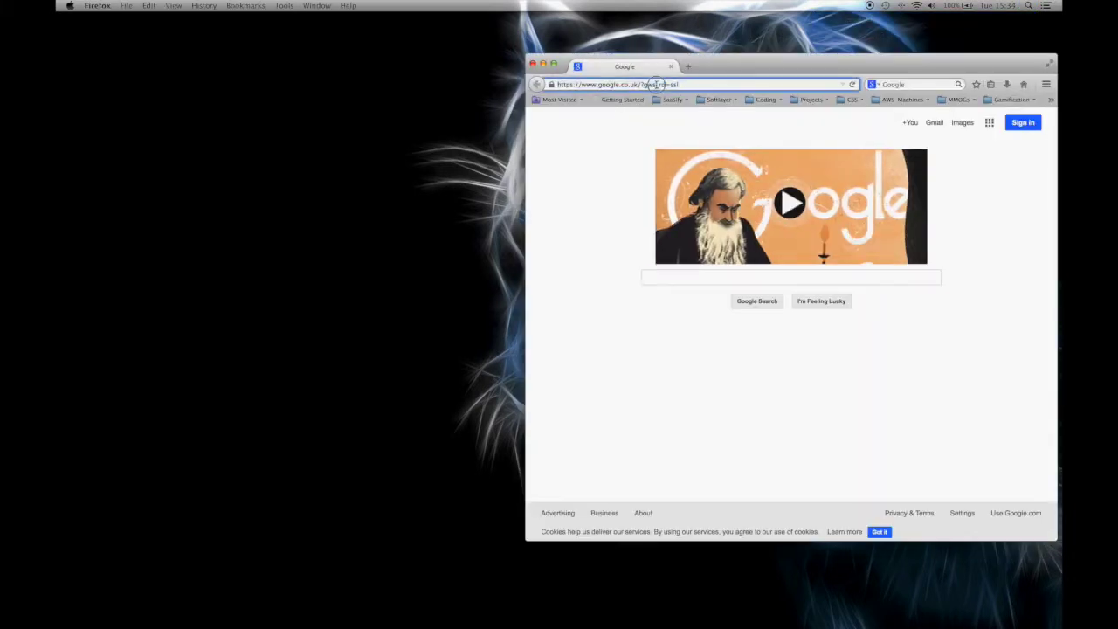
type("control.softlayer.com/")
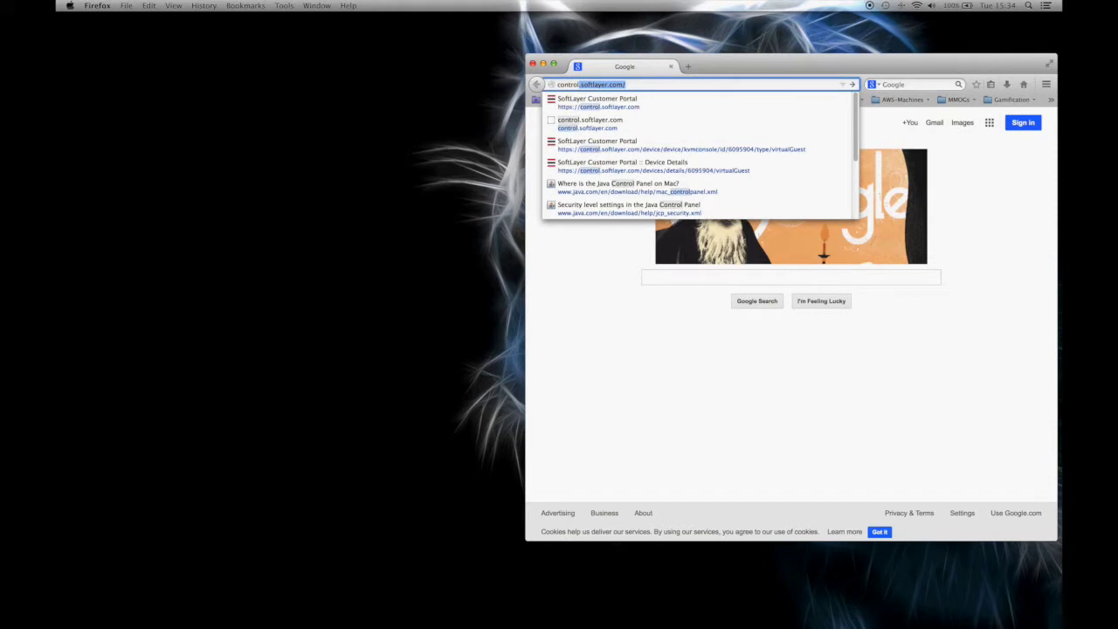
key("Return")
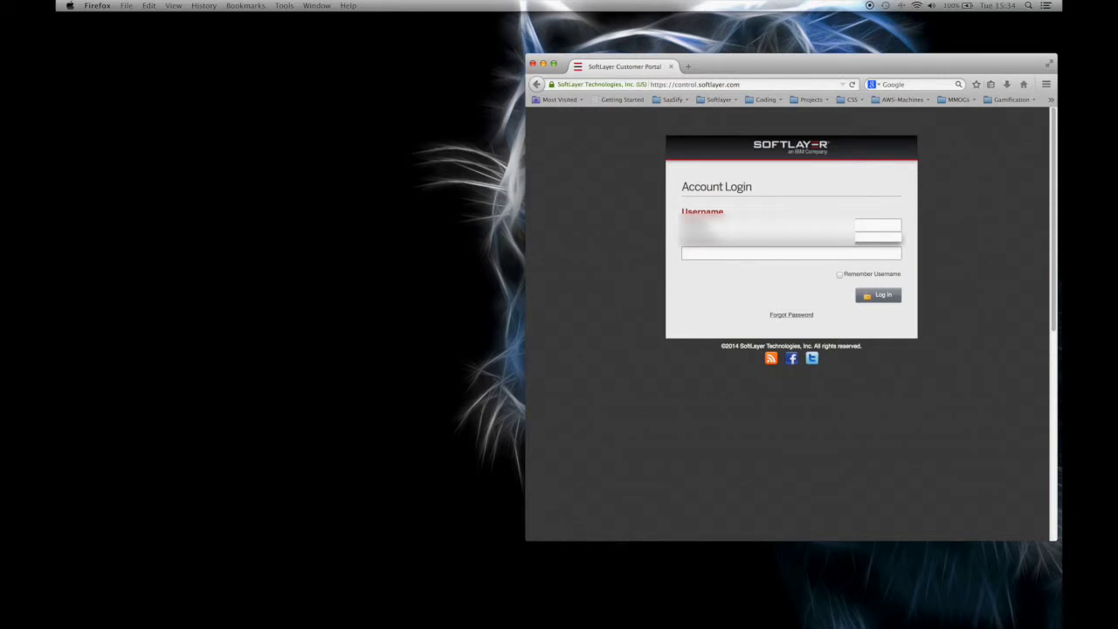
key("Tab")
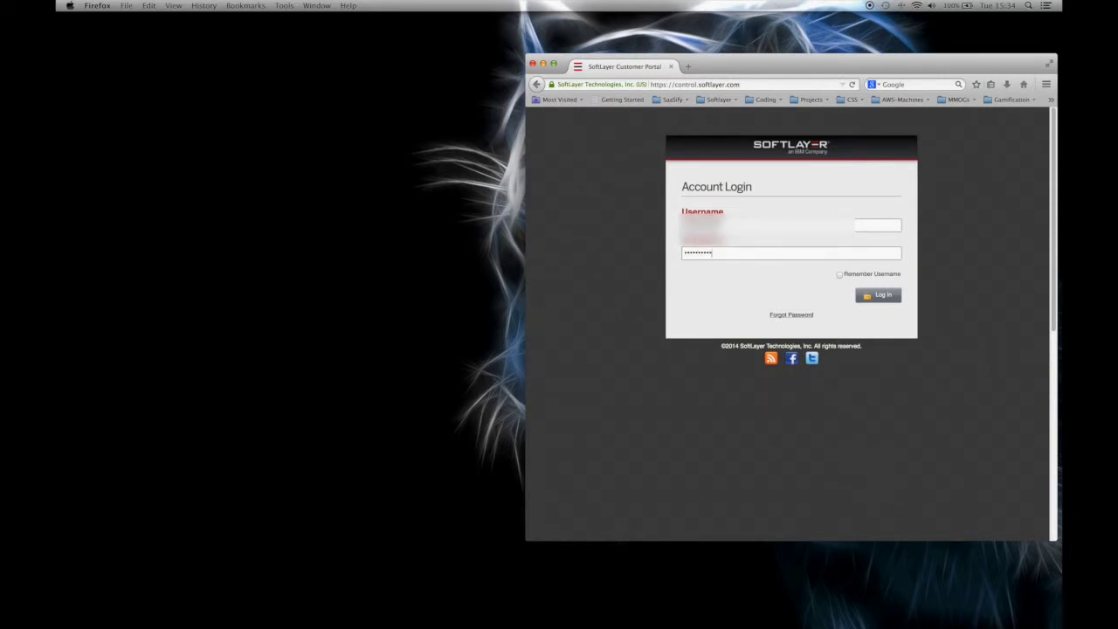
key("Return")
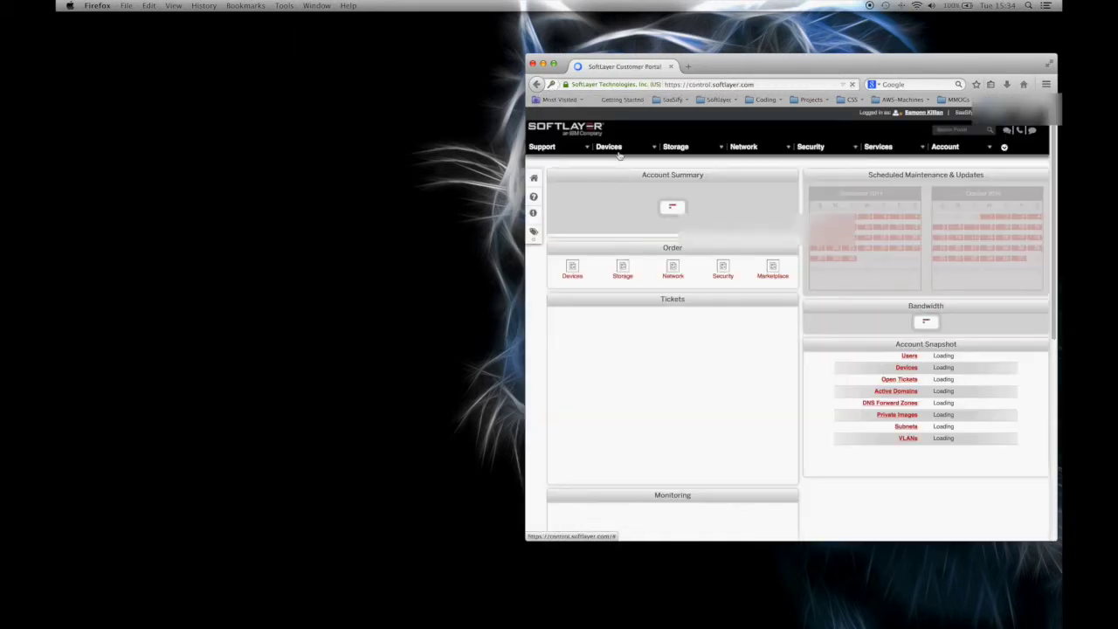
Open saasify3.softlayer.com from the Device List, launch its KVM Console, and move the popup left.
mouse_move(609, 148)
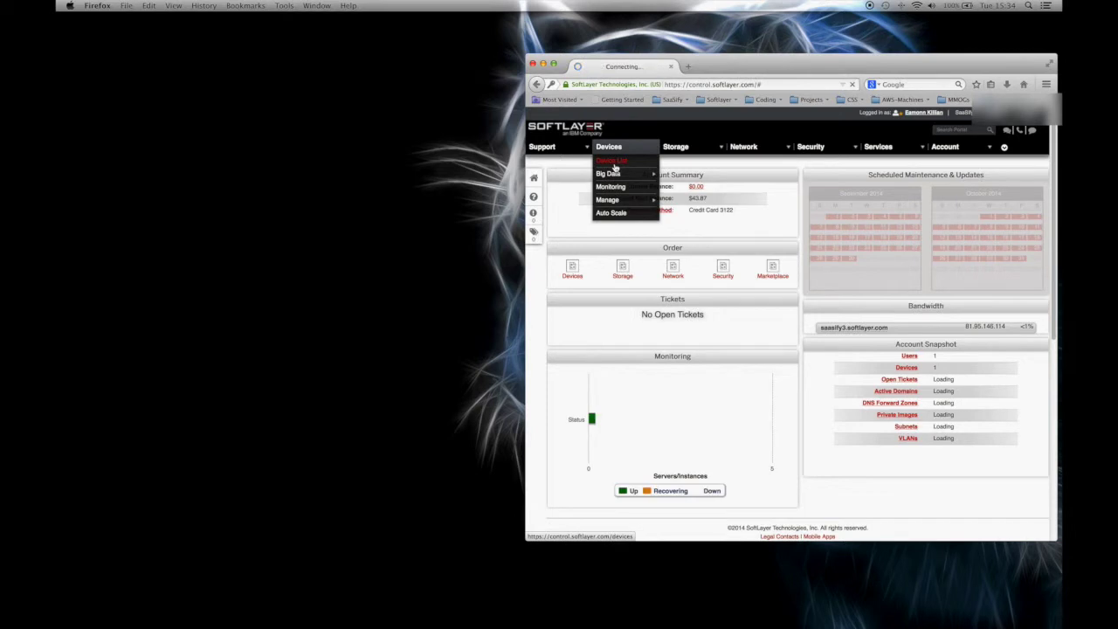
left_click(614, 163)
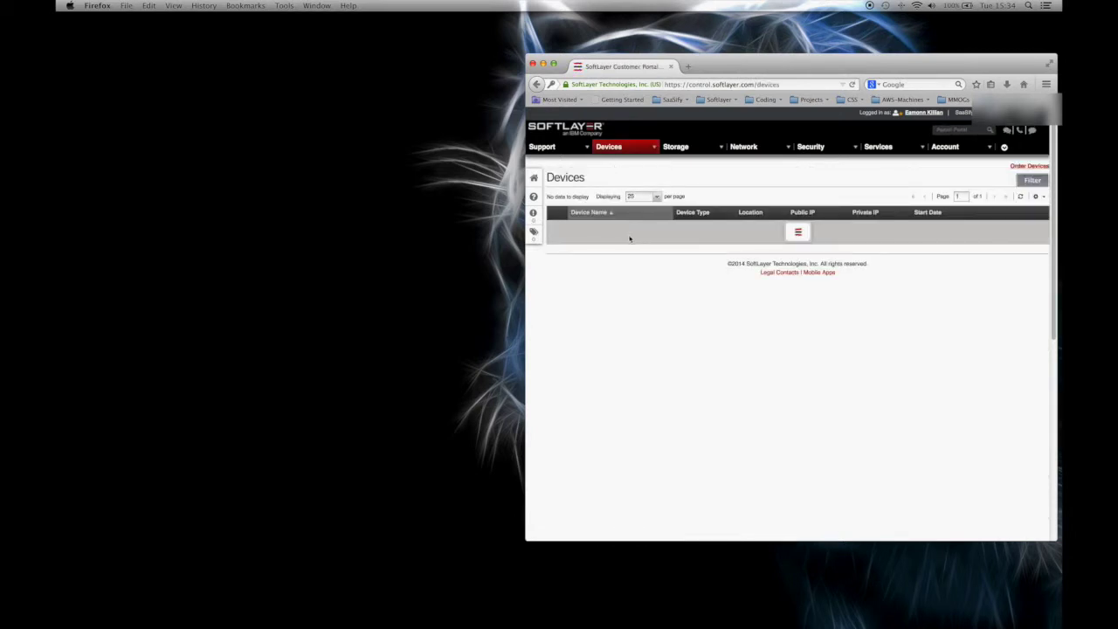
left_click(608, 228)
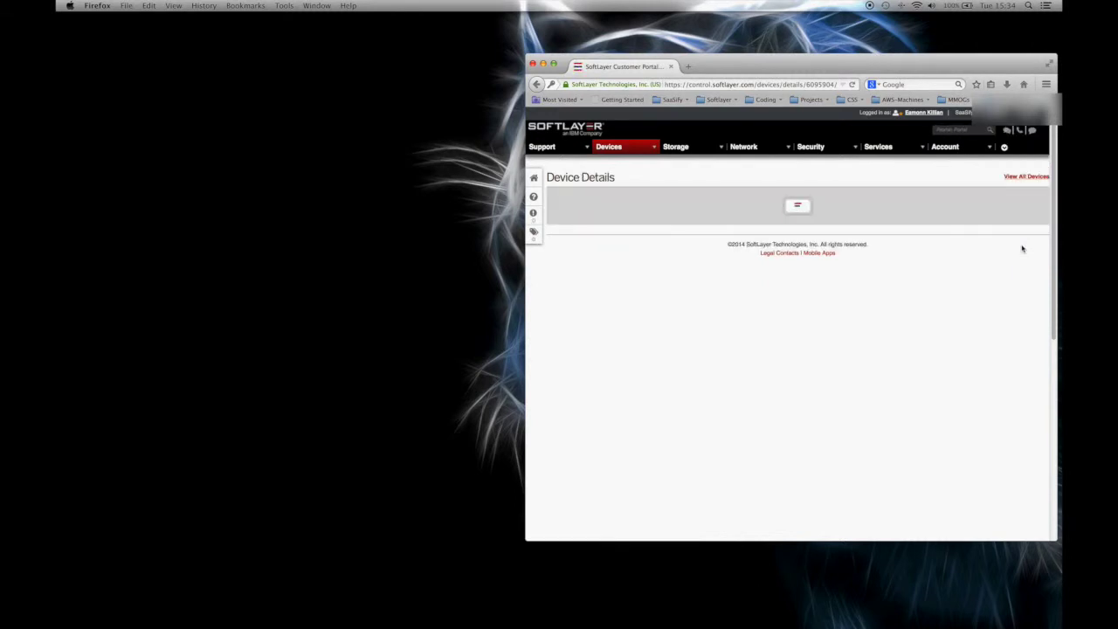
left_click(1025, 196)
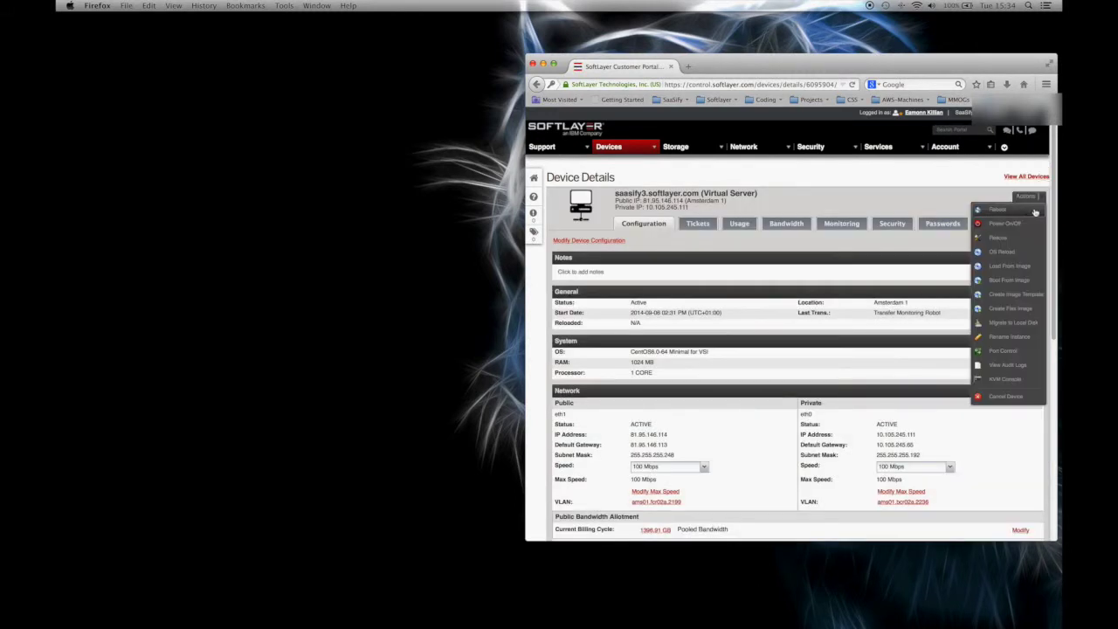
left_click(998, 381)
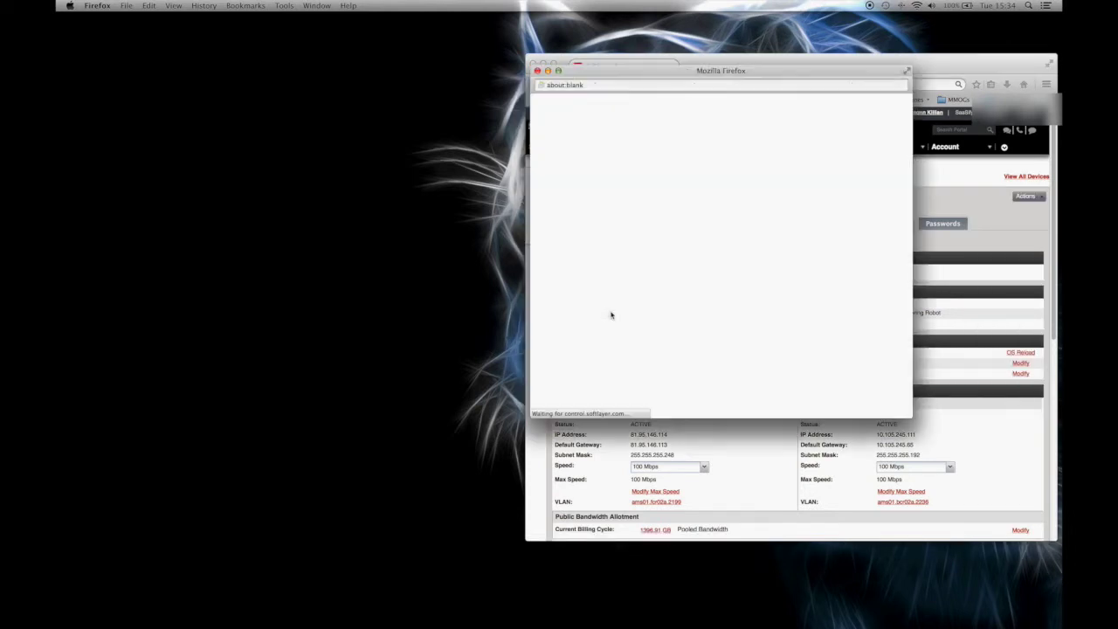
left_click_drag(776, 70, 387, 57)
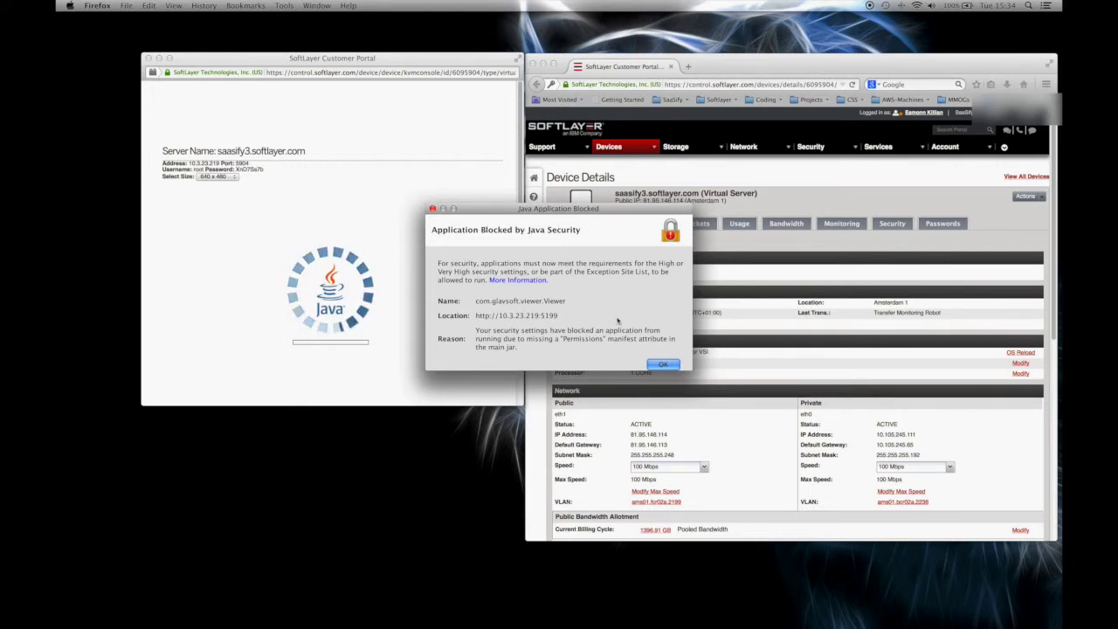
Dismiss the Java Security warning, view the console error details, and close the Application Blocked dialog.
left_click(662, 365)
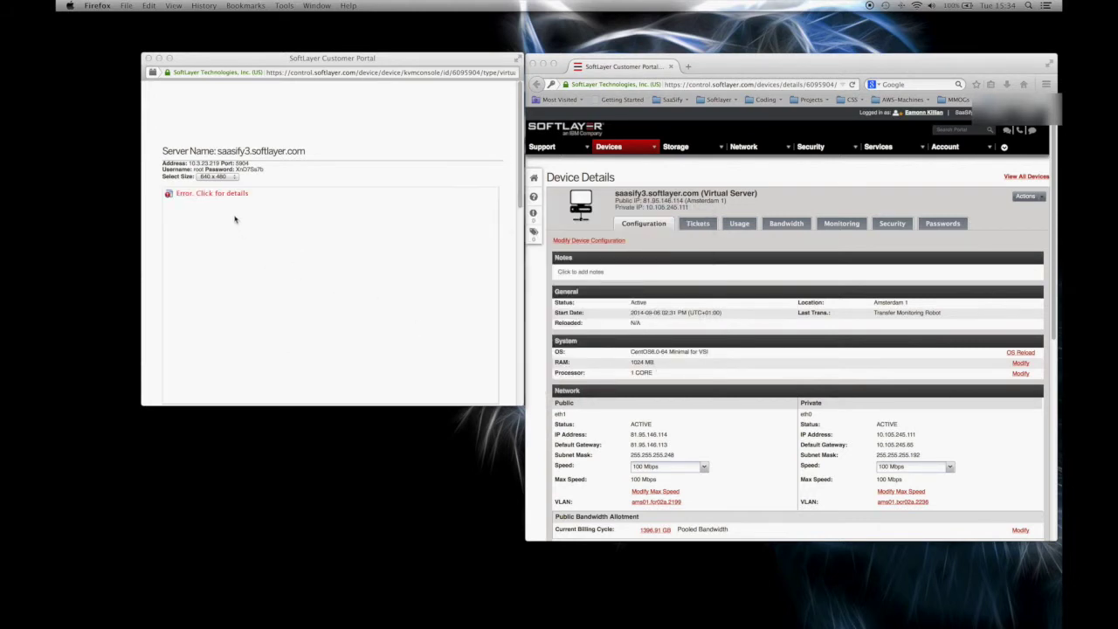
left_click(207, 196)
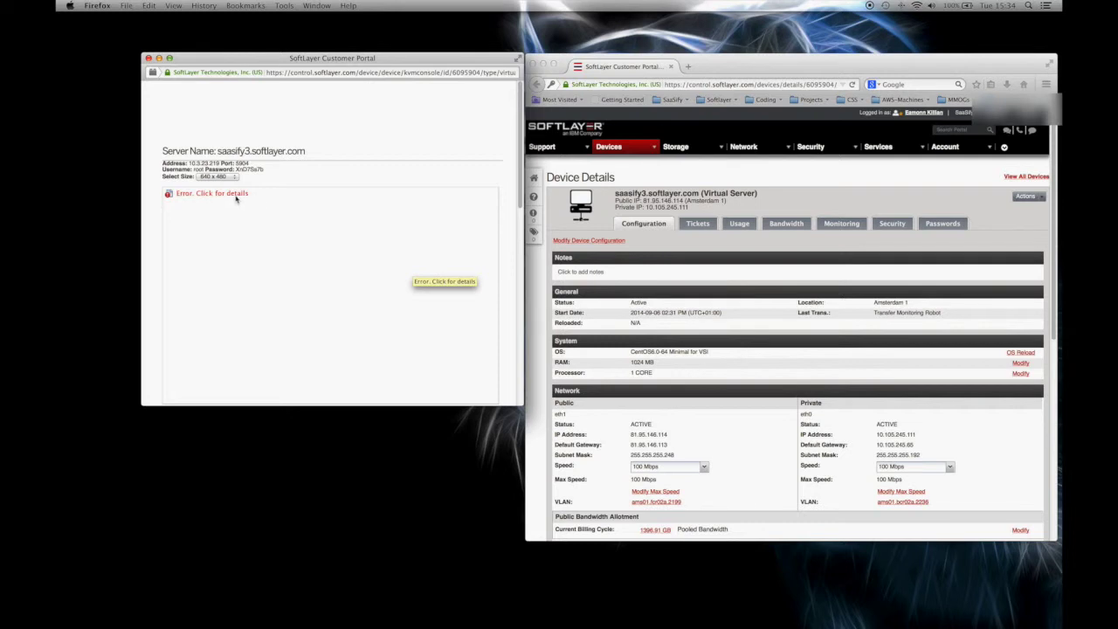
left_click(237, 195)
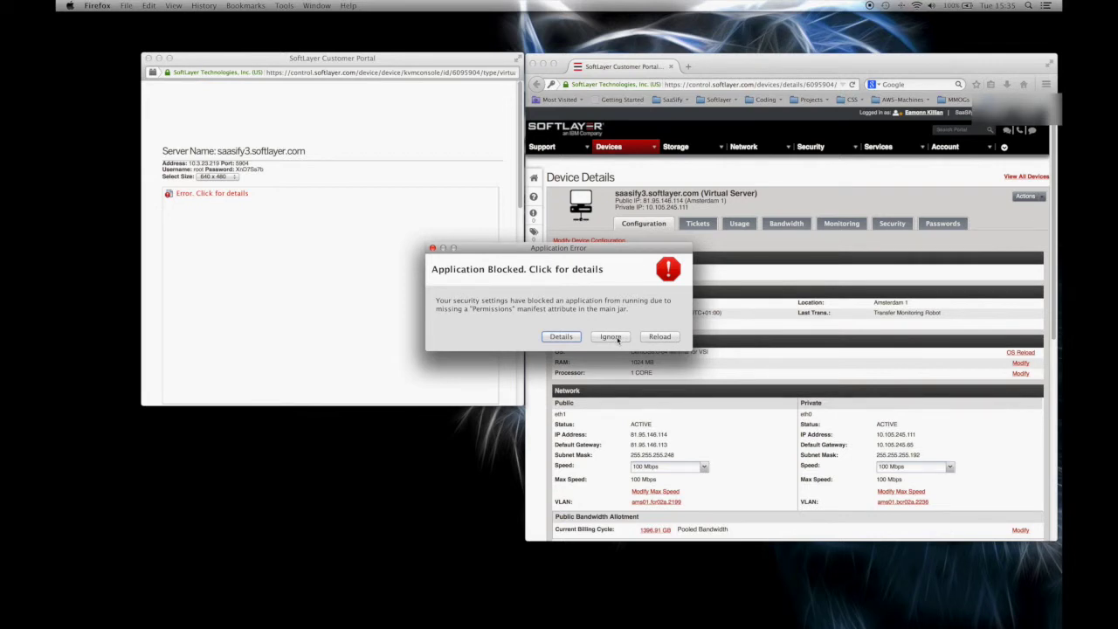
left_click(433, 249)
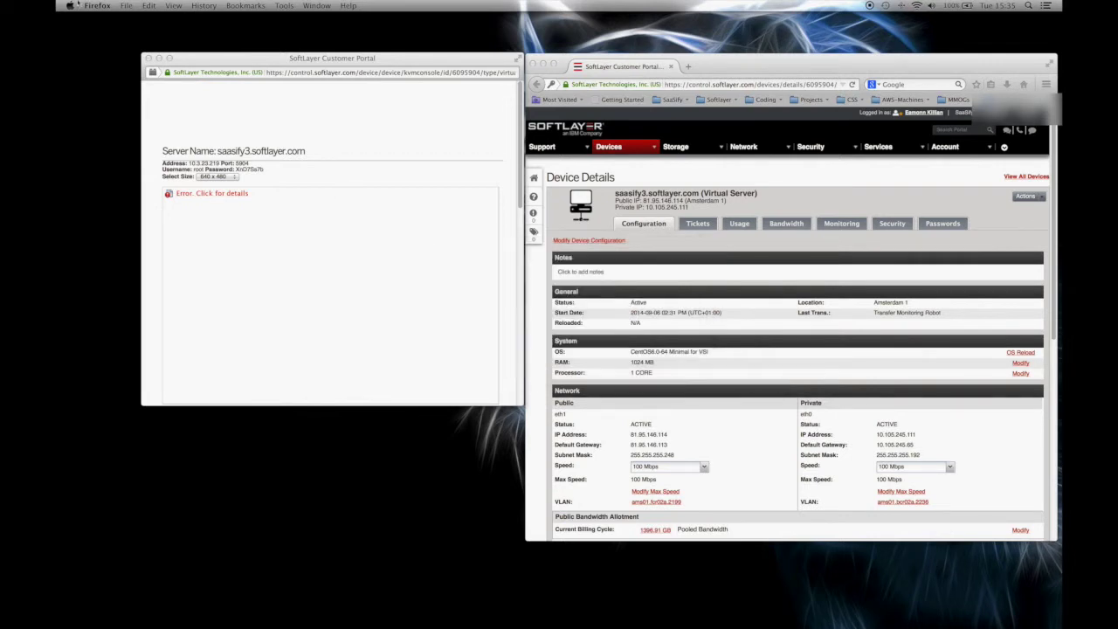
left_click(70, 6)
Open the Java Control Panel from System Preferences and edit the Security tab's Exception Site List.
left_click(113, 55)
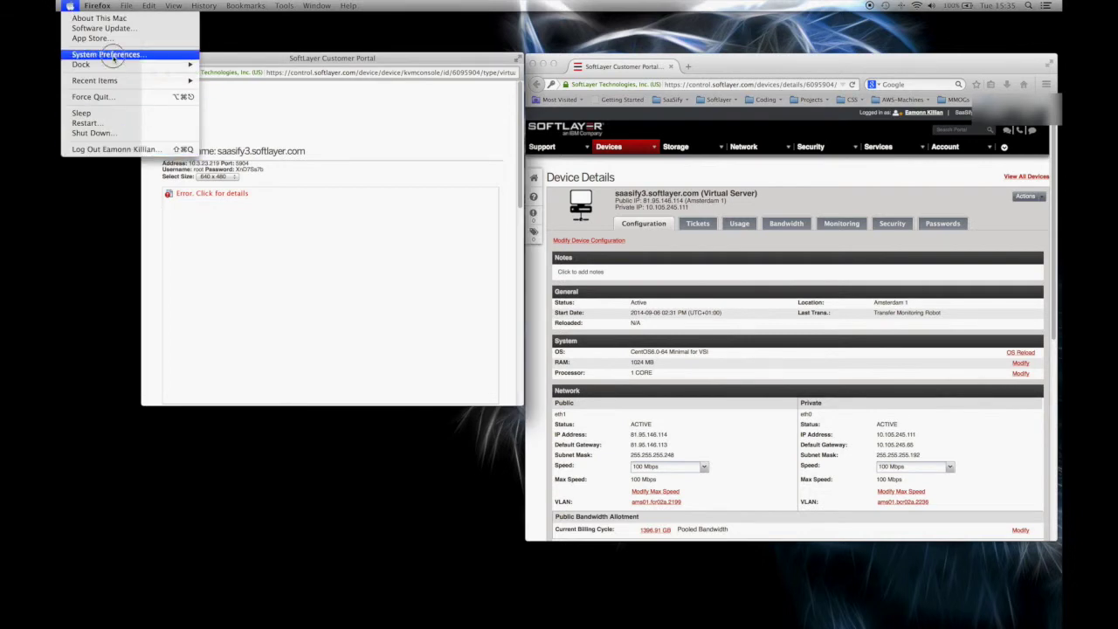
left_click(222, 386)
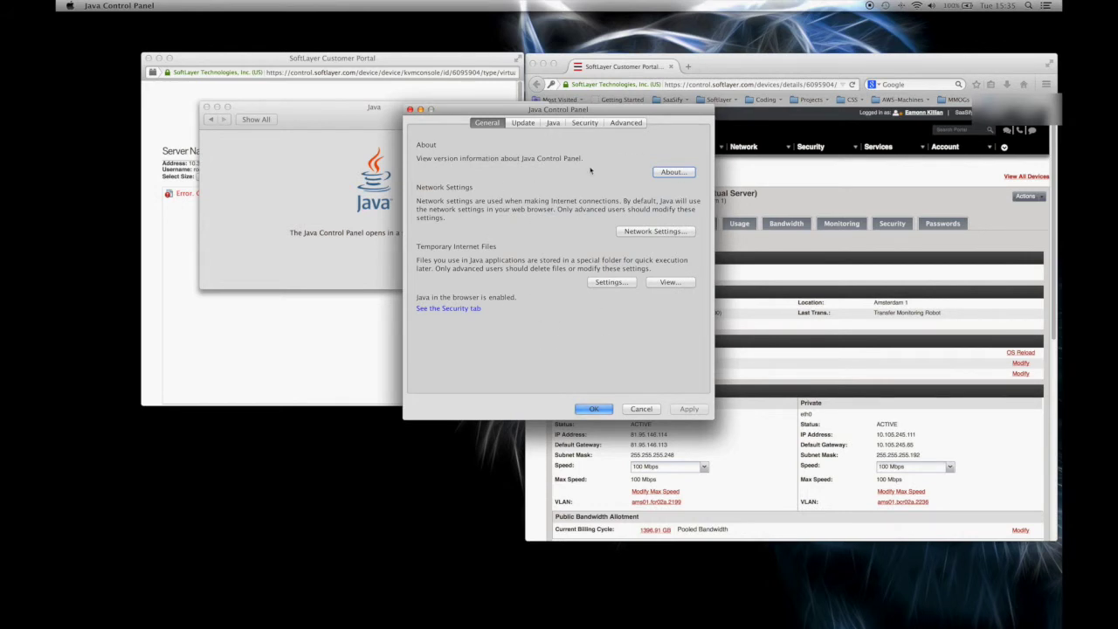
left_click(585, 122)
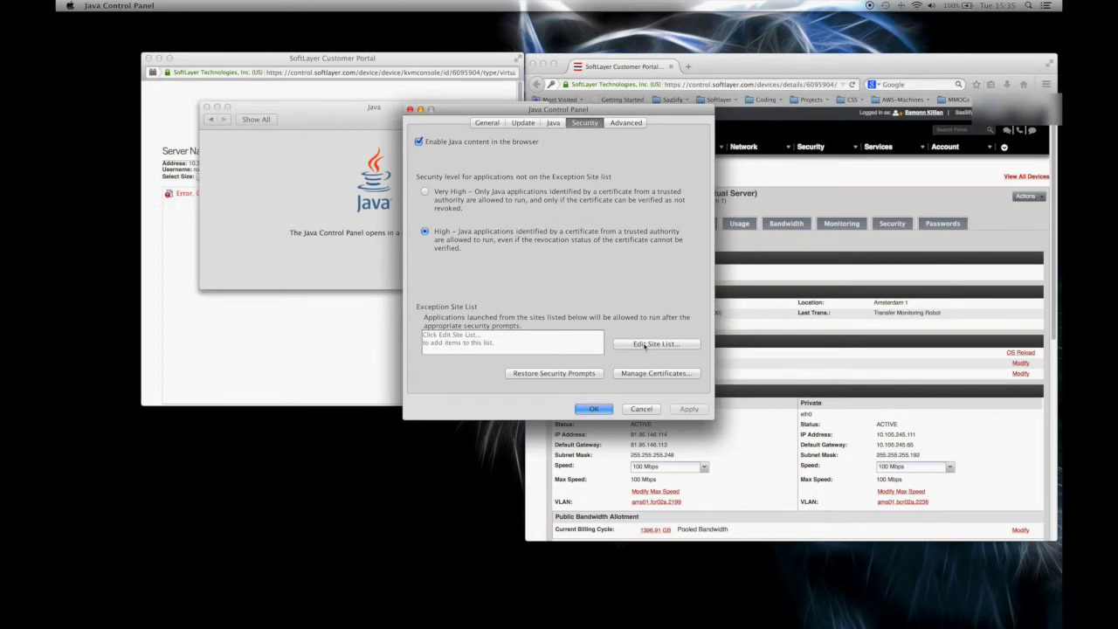
left_click(617, 345)
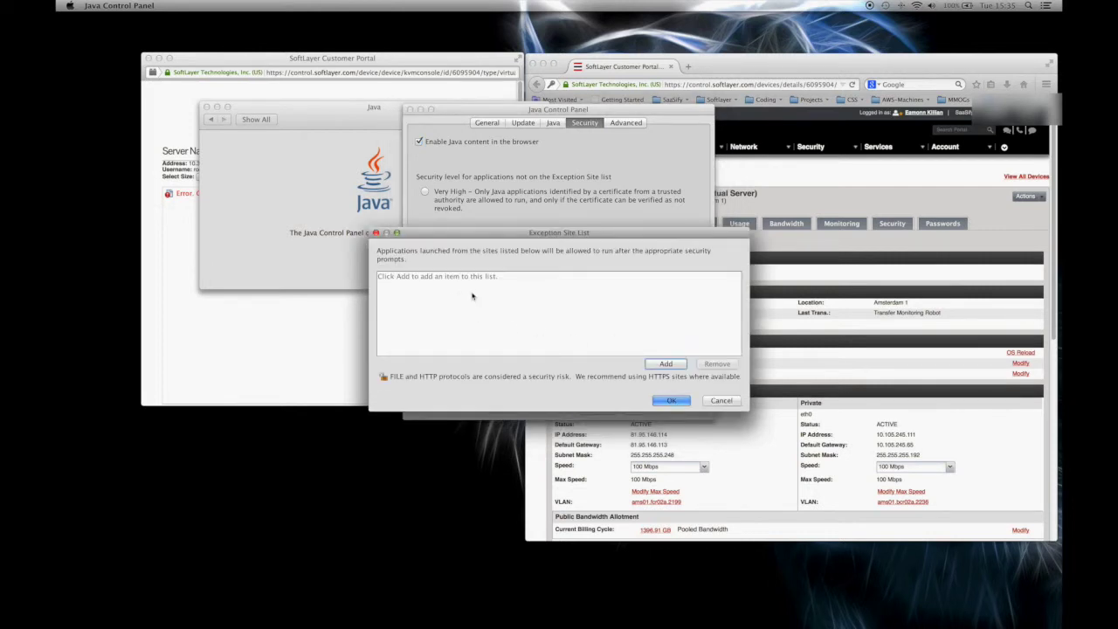
left_click(669, 365)
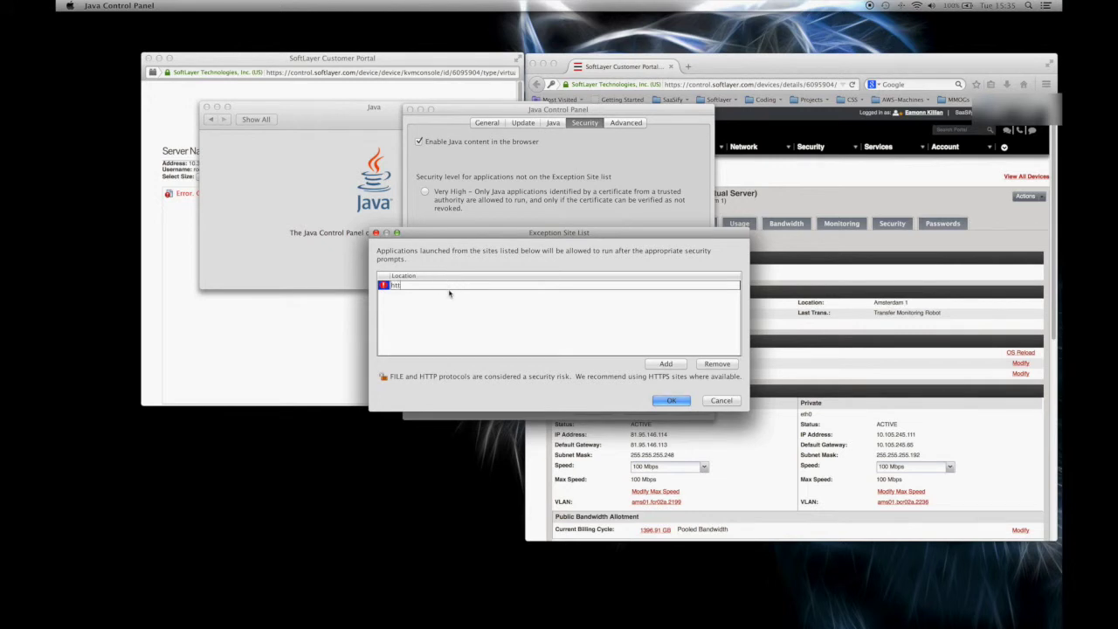
type("https://control.softlayer.com/")
left_click(654, 364)
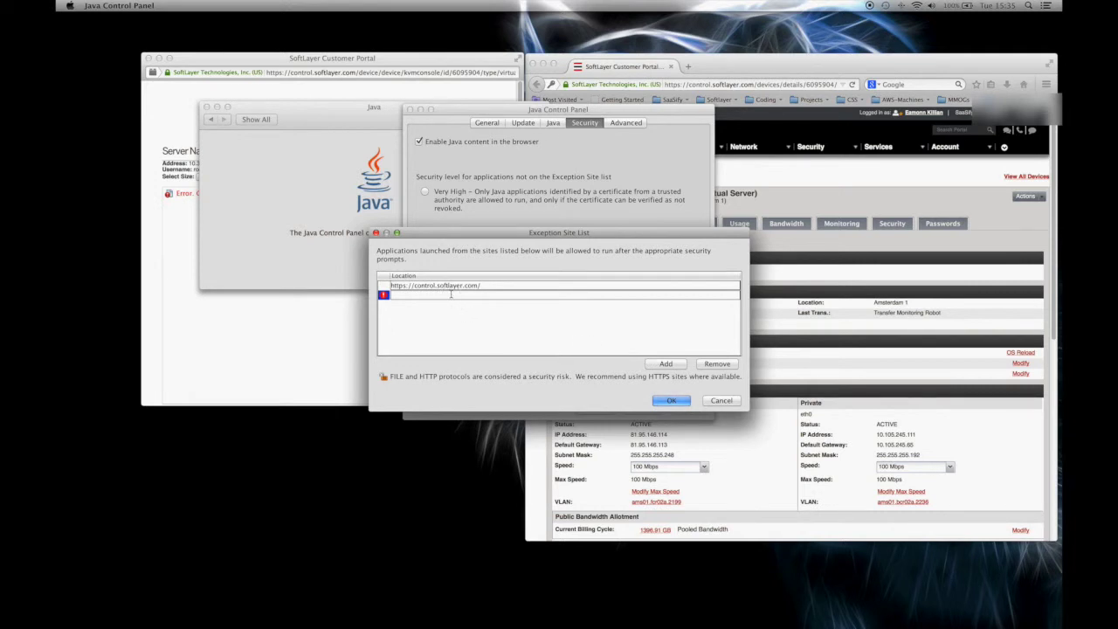
type("http://10.3.23.21")
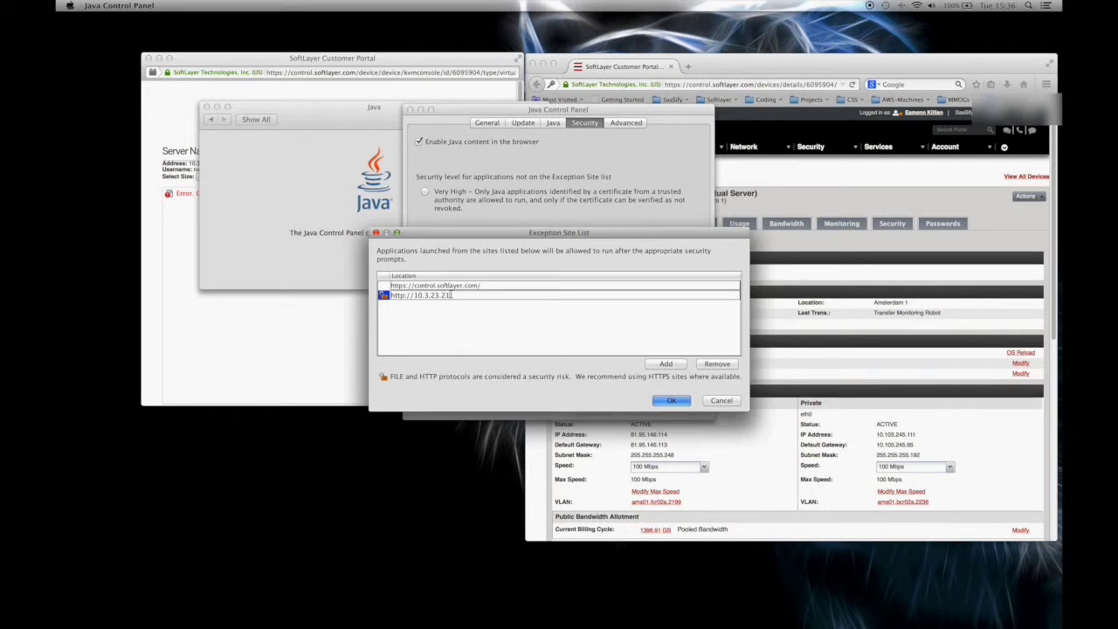
type("9:5199/")
left_click(660, 366)
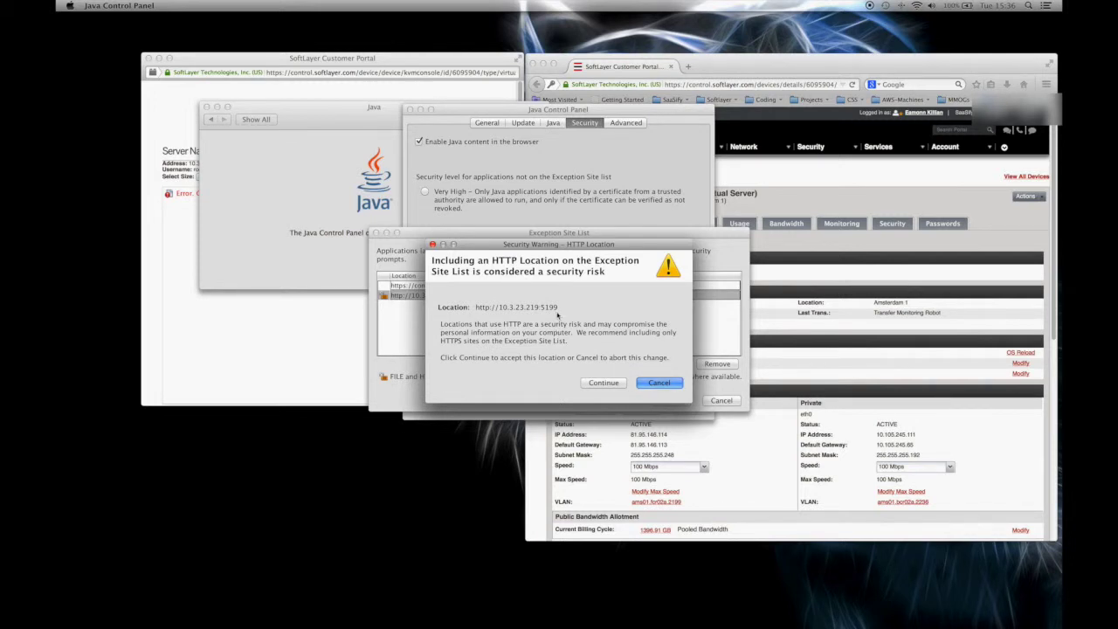
left_click(603, 383)
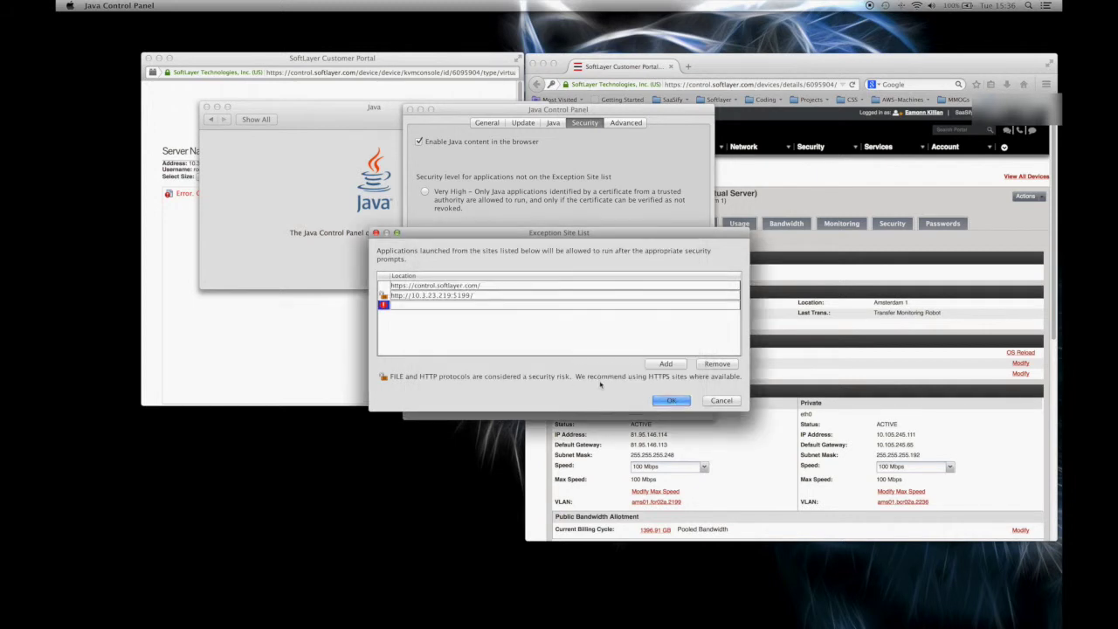
left_click(672, 400)
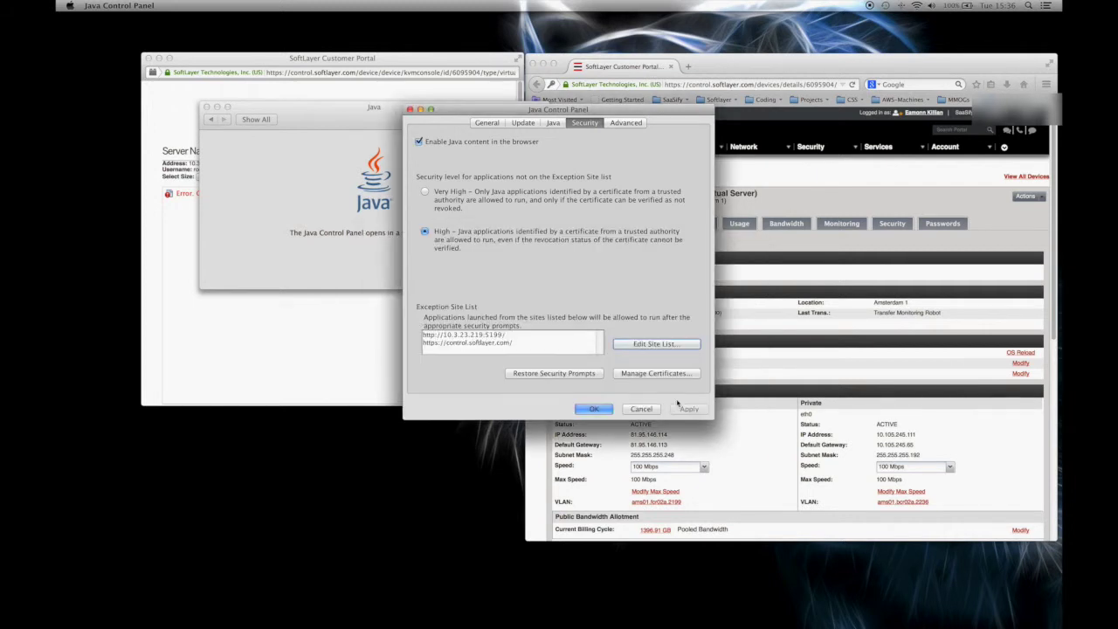
left_click(595, 409)
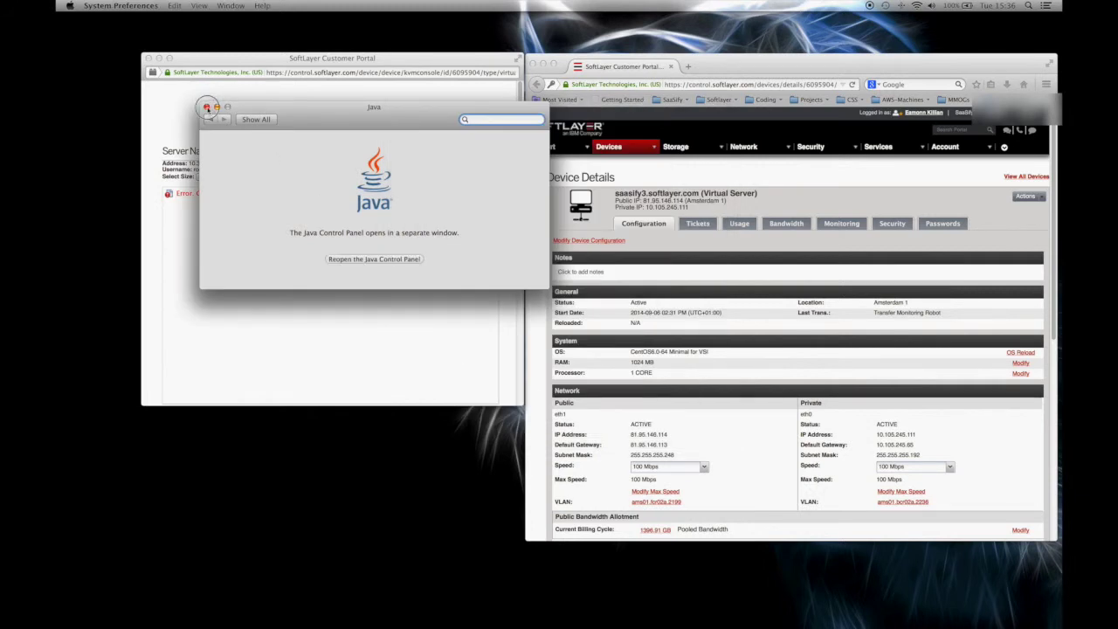
Close Java preferences and the old console, reload the device page, and relaunch the KVM Console.
left_click(207, 106)
left_click(148, 57)
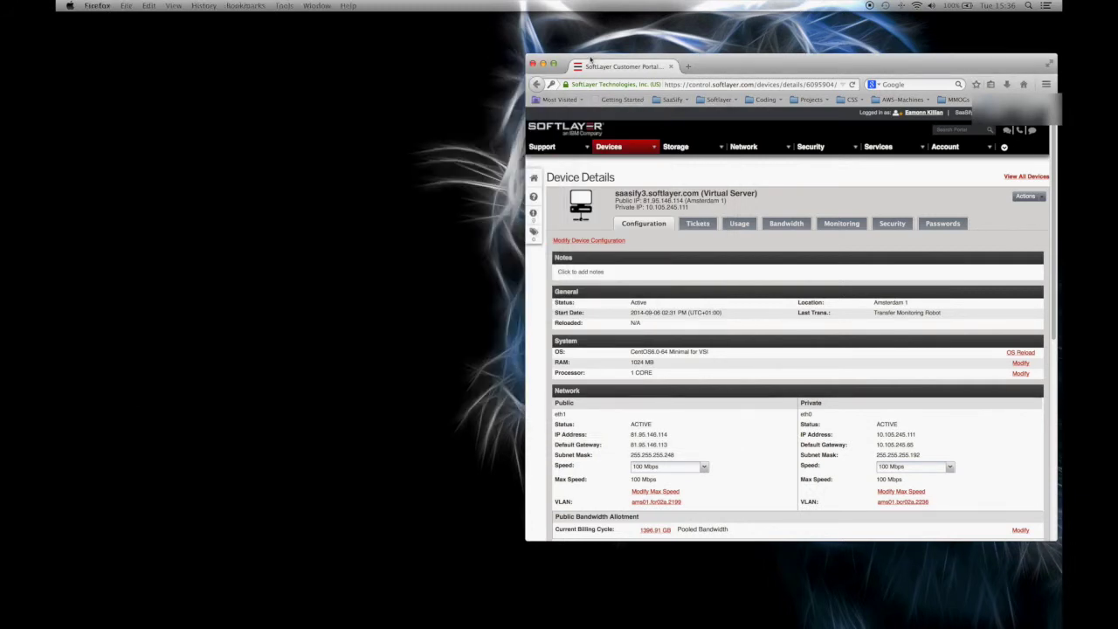
left_click(854, 85)
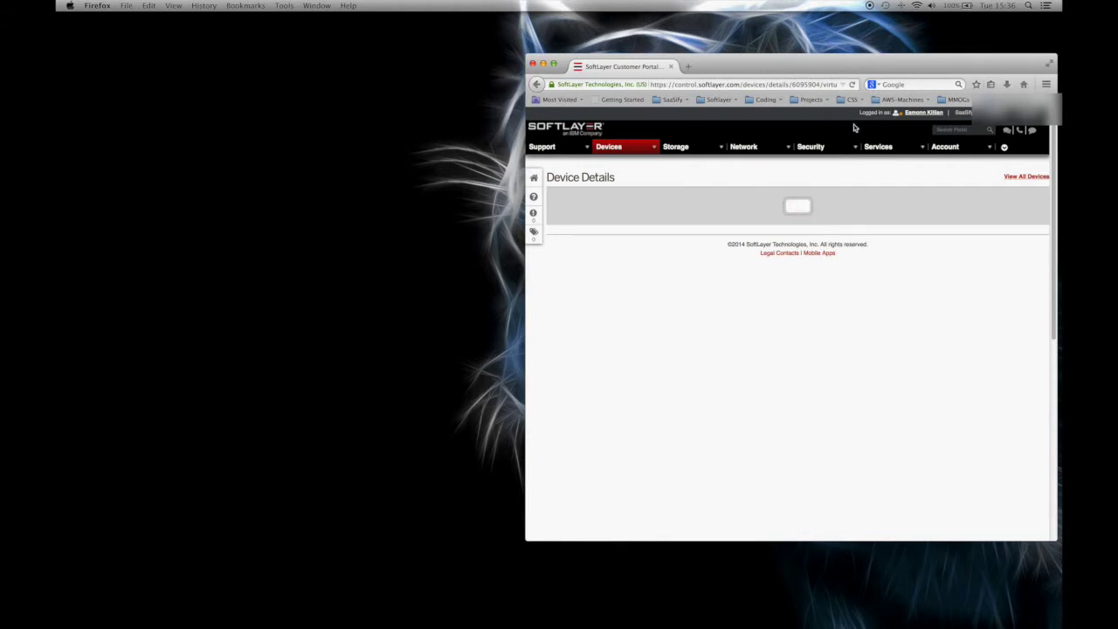
left_click(1039, 197)
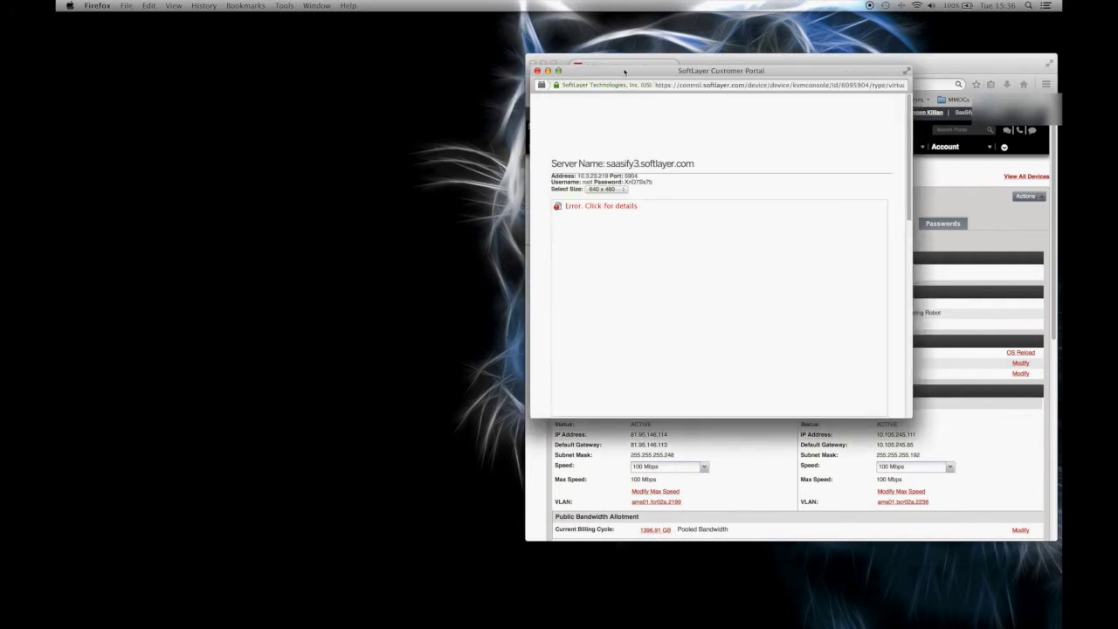
Move the new console popup aside and check its error details, still Java's Application Blocked.
left_click_drag(625, 72, 235, 59)
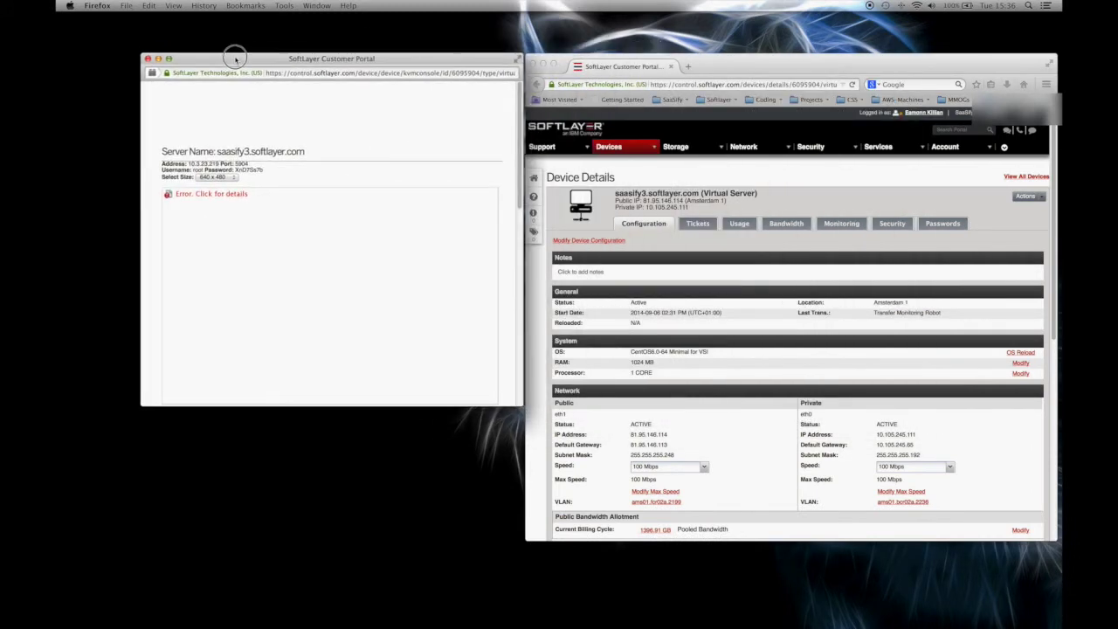
left_click(233, 198)
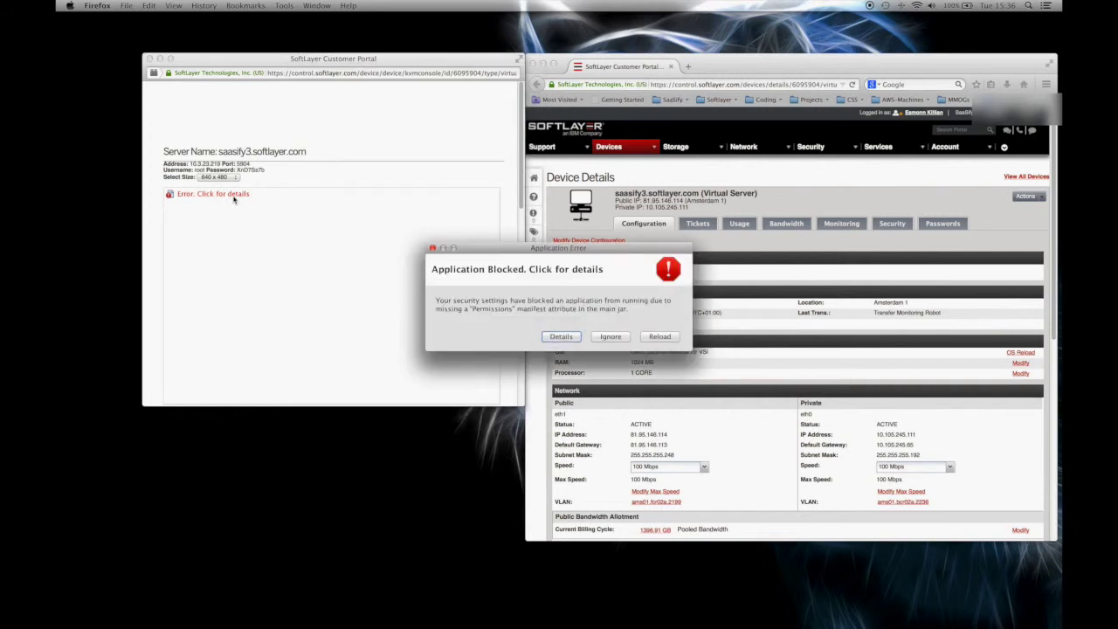
left_click(611, 337)
left_click(210, 195)
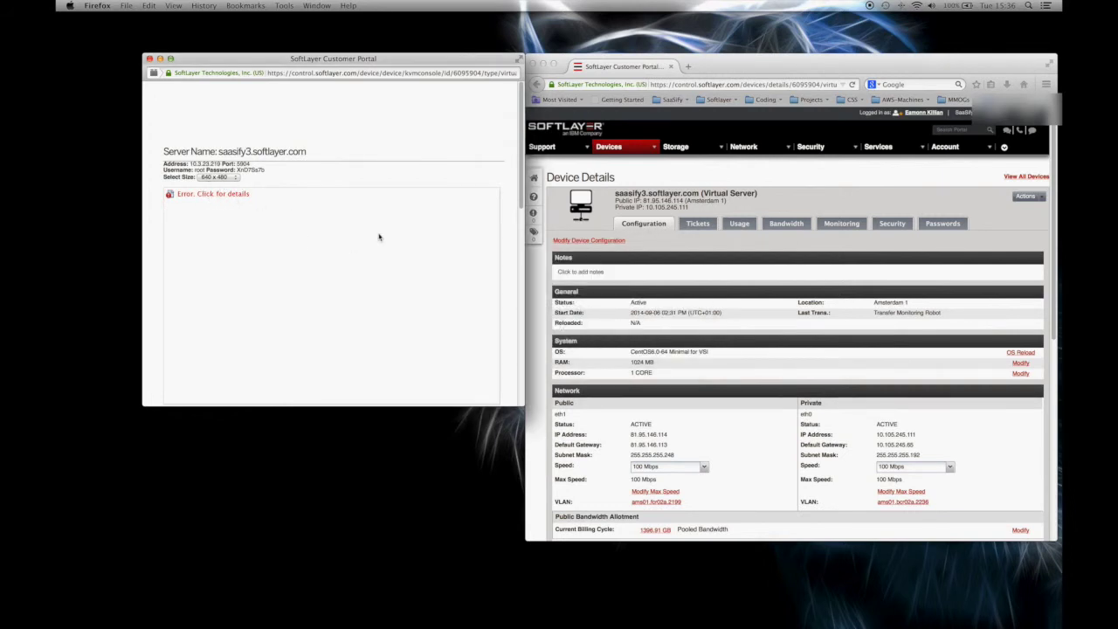
left_click(240, 196)
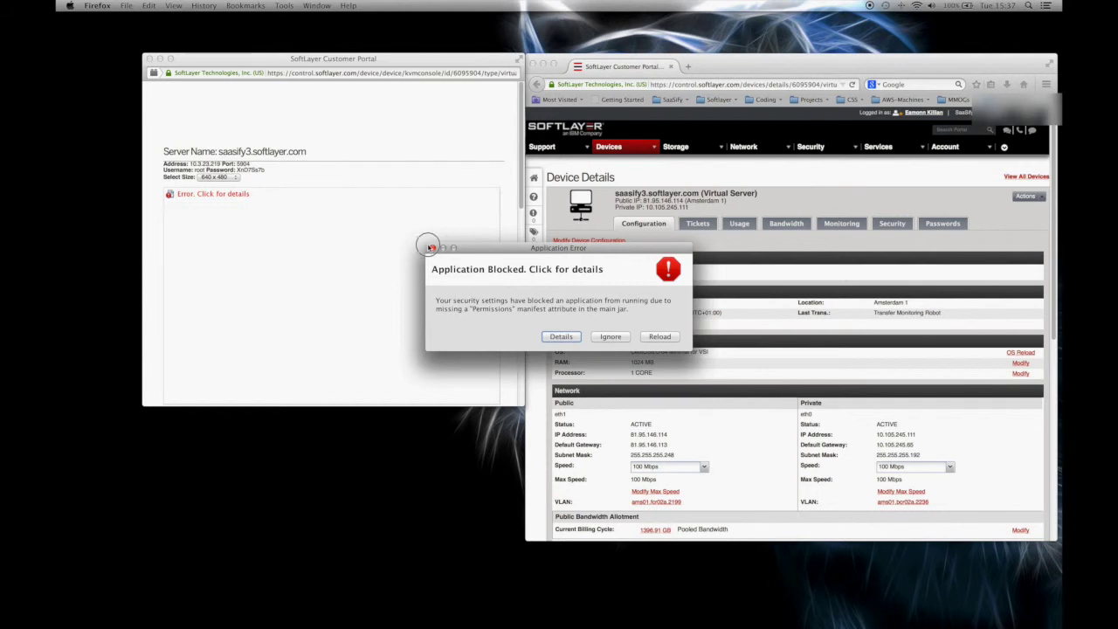
Close the blocked dialog, verify both exception sites in Java's Security tab, then close Preferences.
left_click(431, 248)
left_click(70, 5)
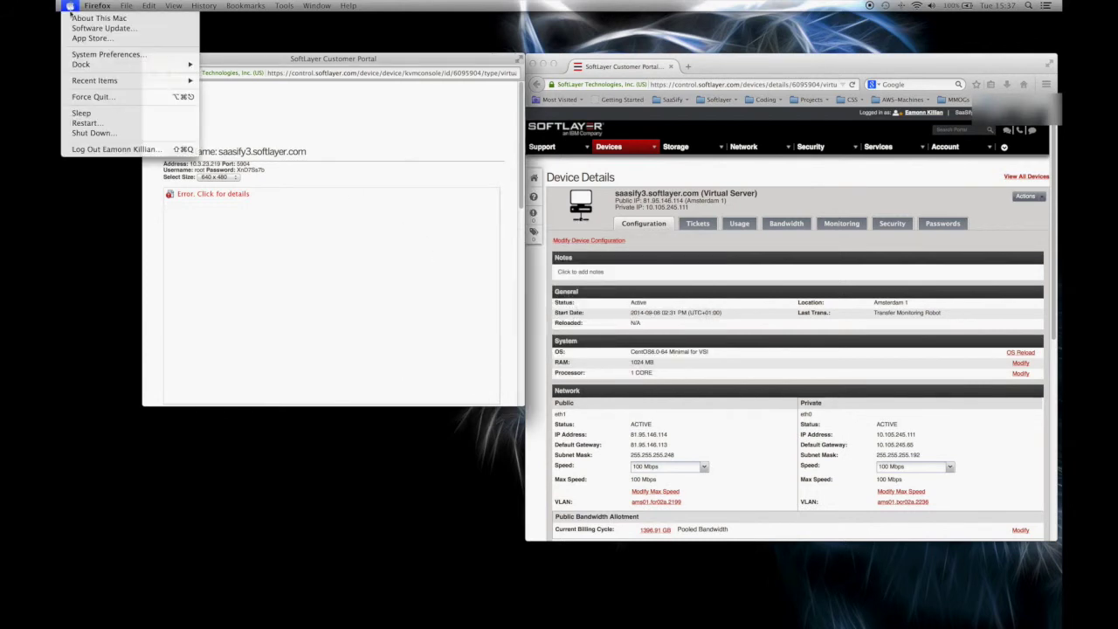
left_click(97, 54)
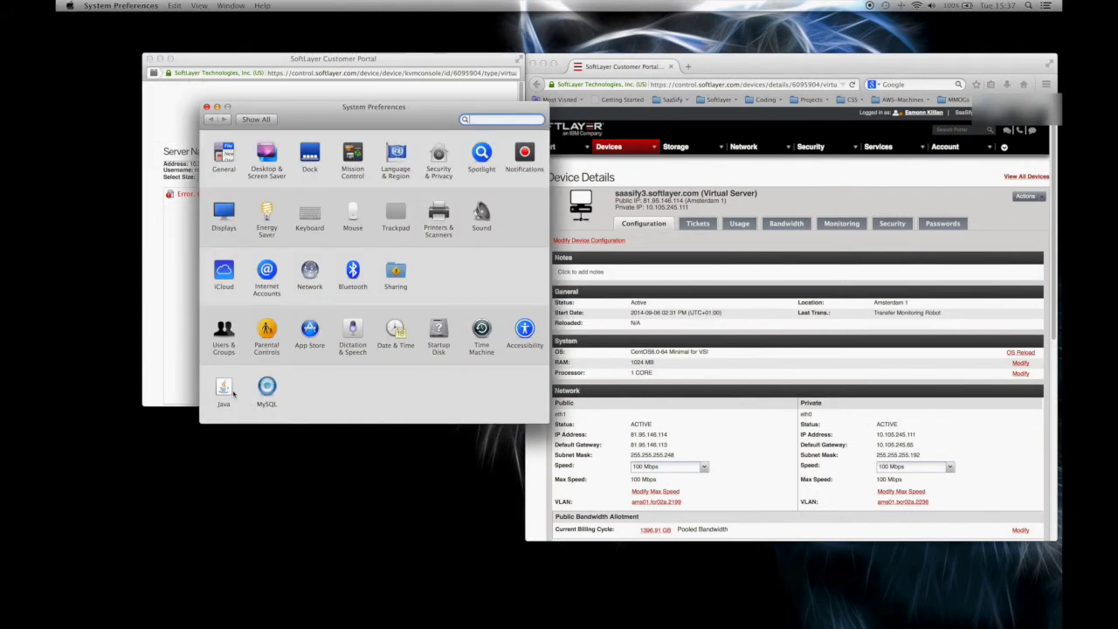
left_click(224, 388)
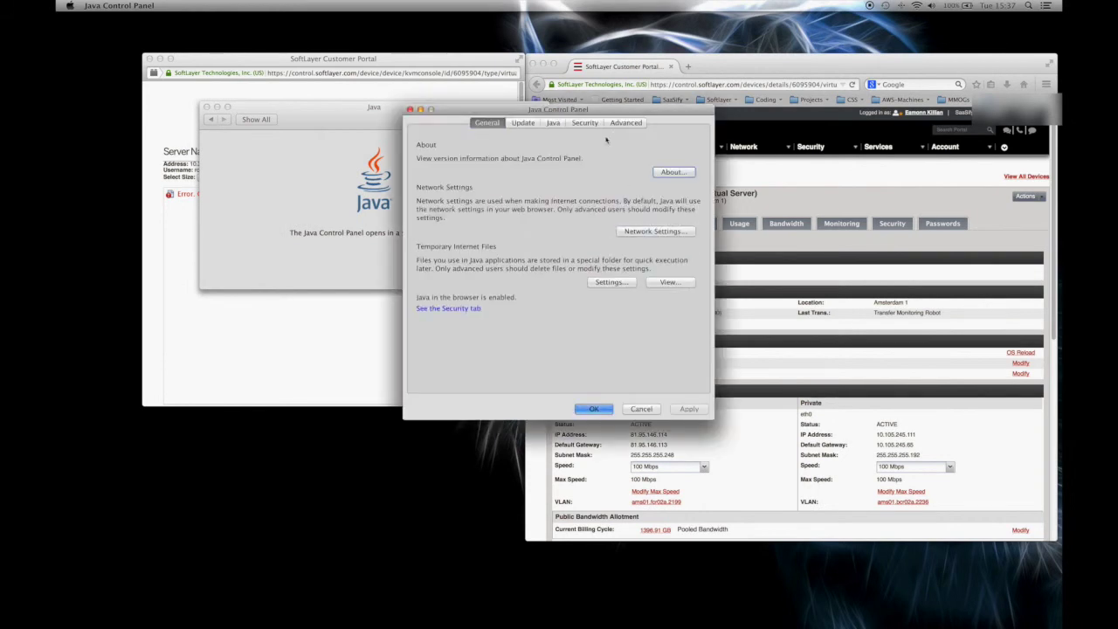
left_click(583, 123)
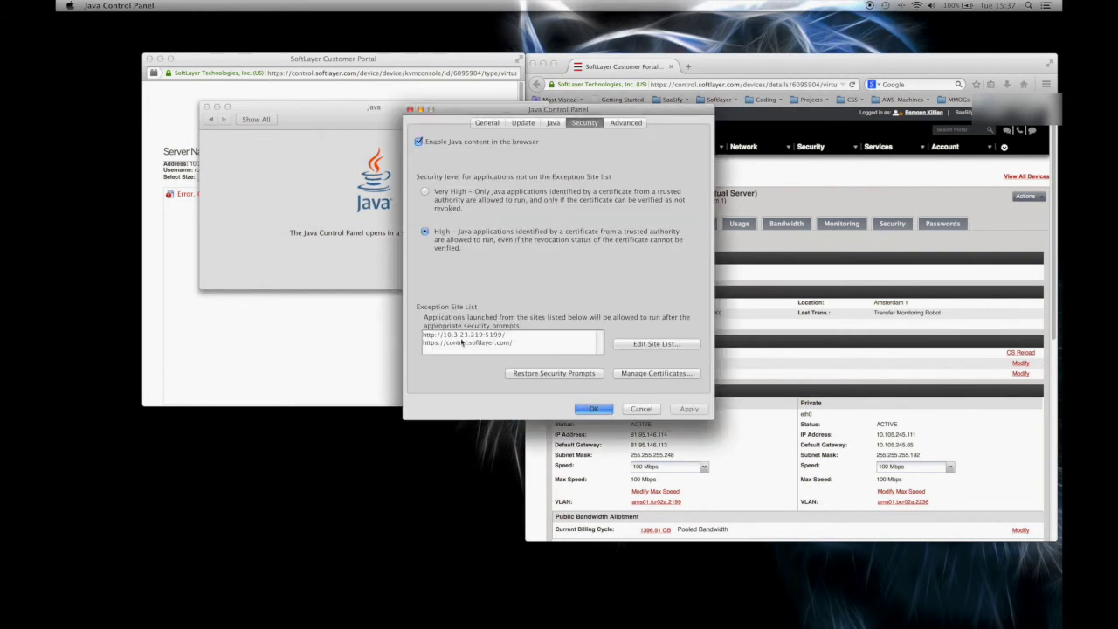
left_click(595, 409)
left_click(206, 107)
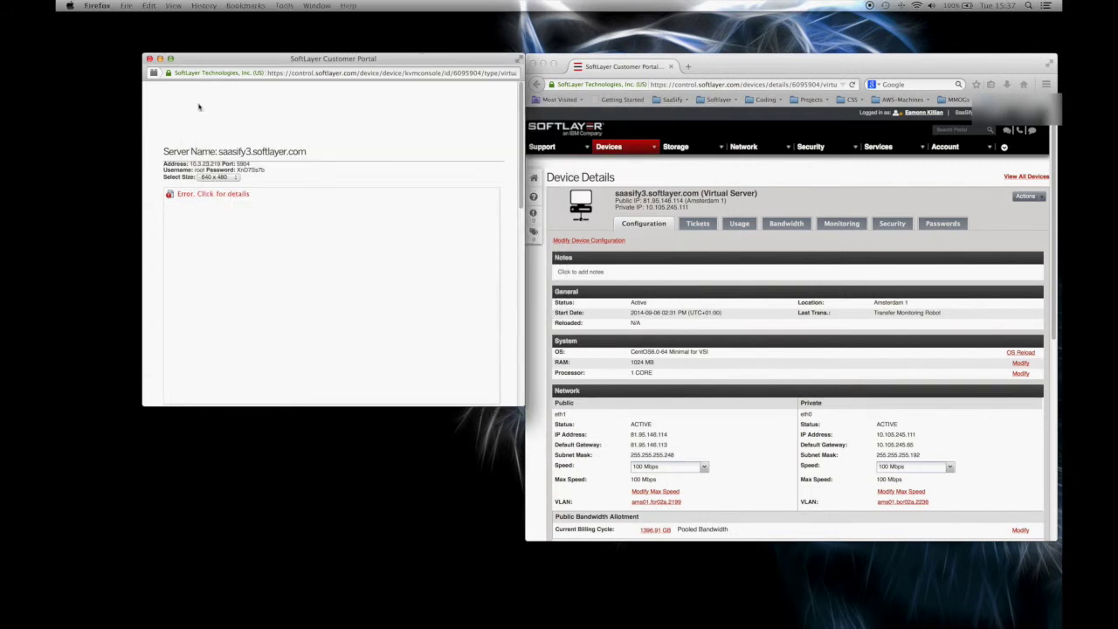
Close the failed KVM console window, quit Firefox, and relaunch it from Spotlight.
left_click(148, 59)
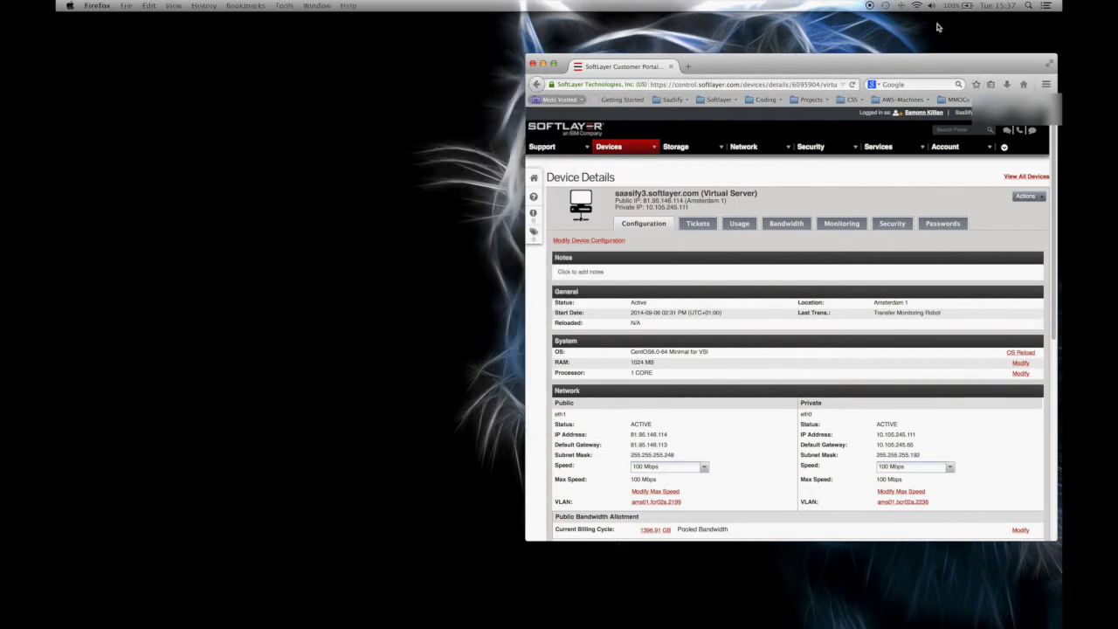
left_click(97, 6)
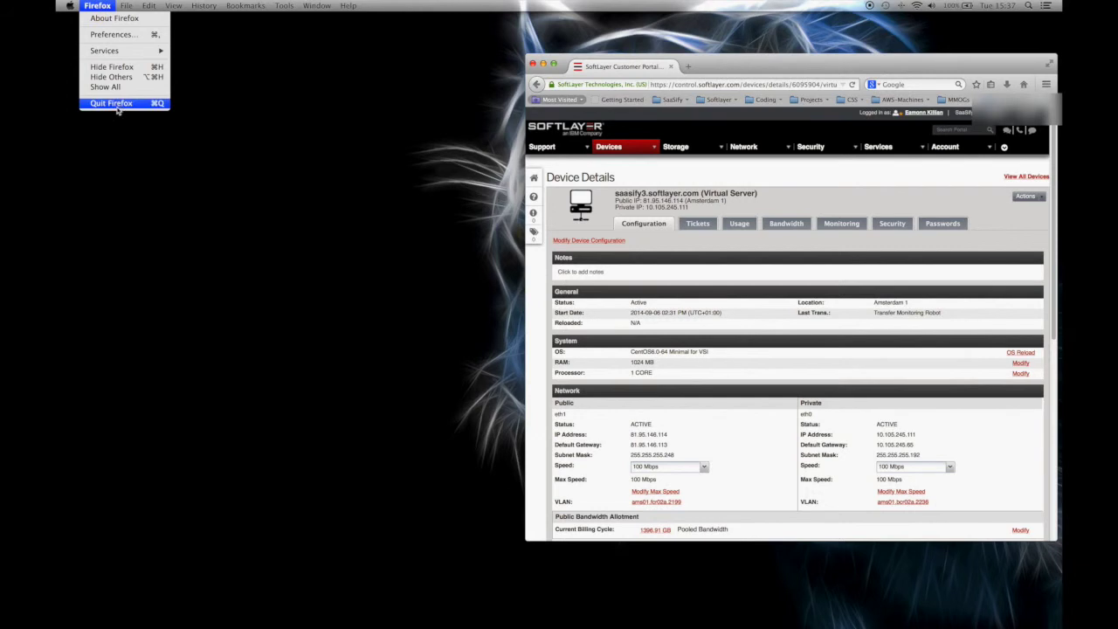
left_click(105, 102)
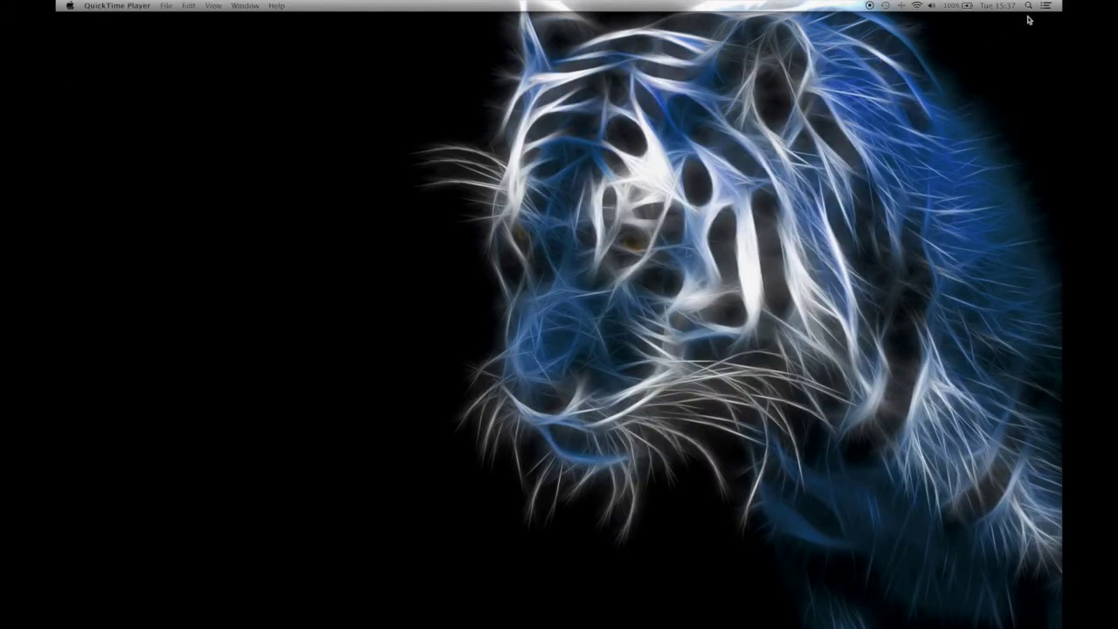
left_click(1029, 5)
key("Return")
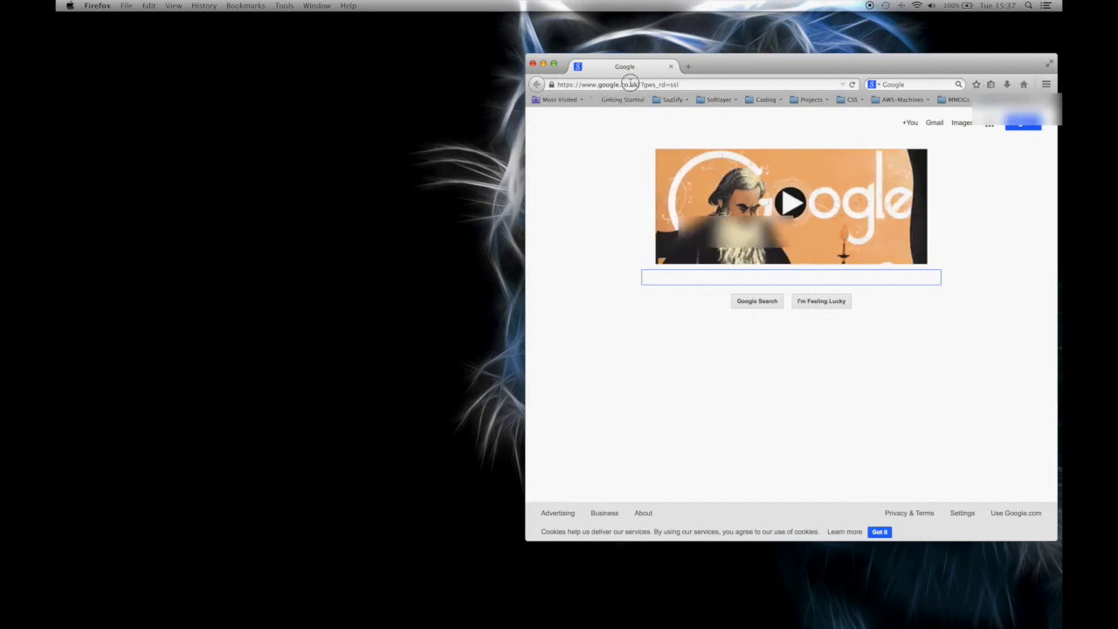
Load control.softlayer.com, sign in to the portal, and decline saving the password.
key("super+l")
type("con")
key("Return")
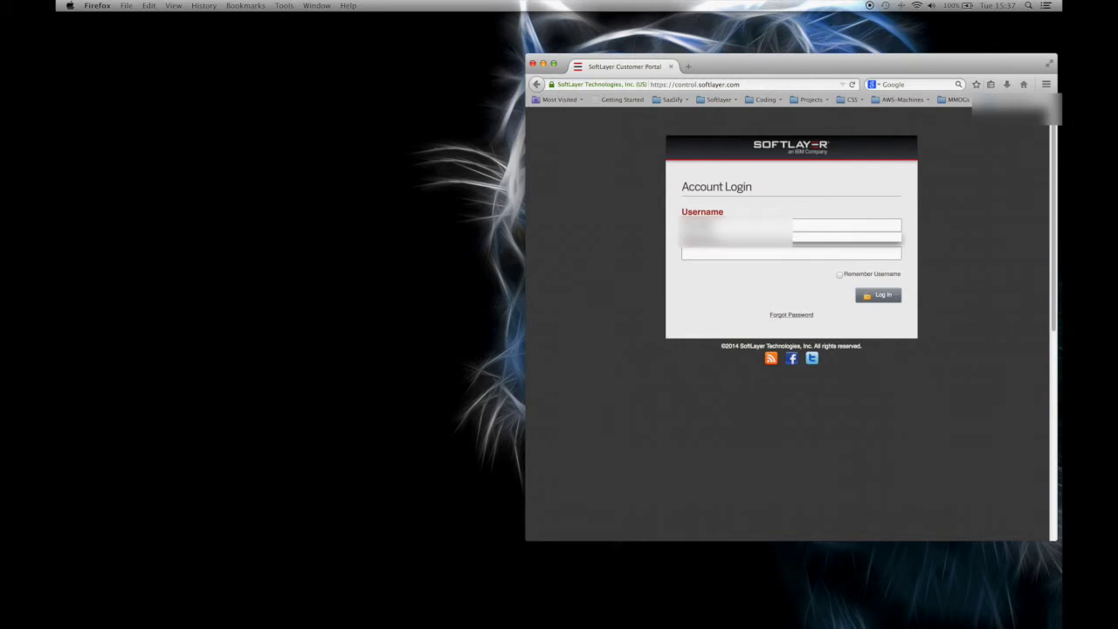
left_click(743, 254)
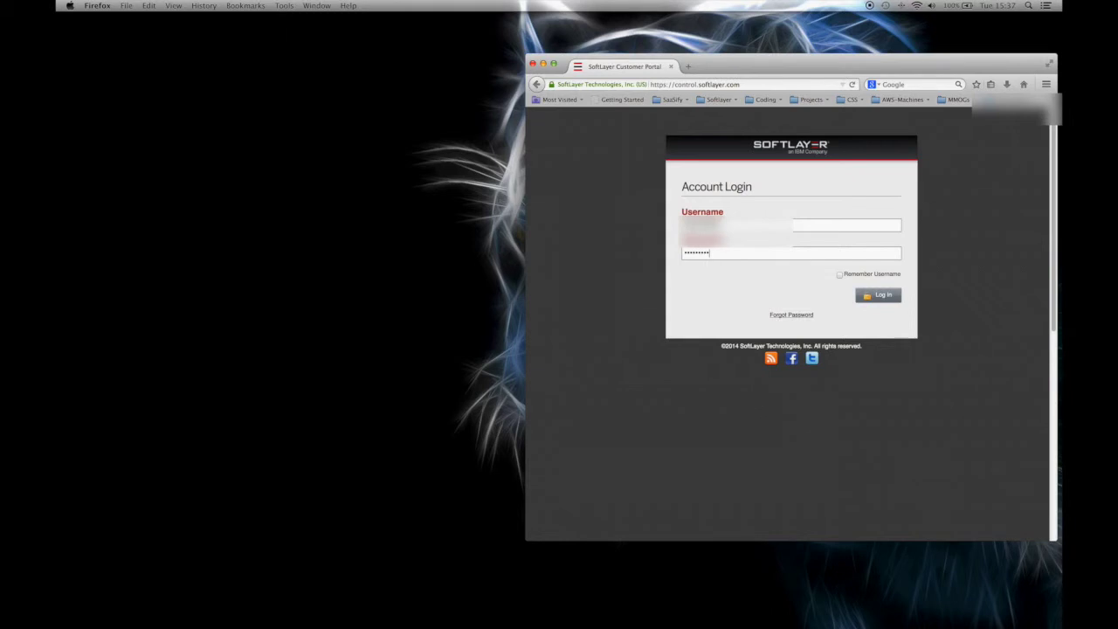
key("Return")
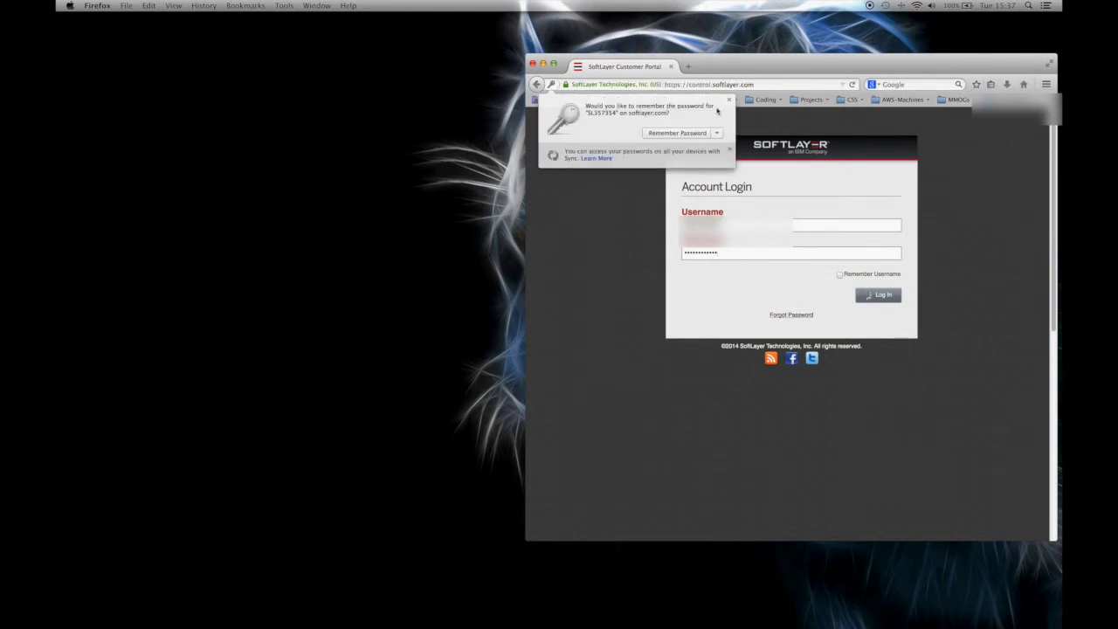
left_click(728, 101)
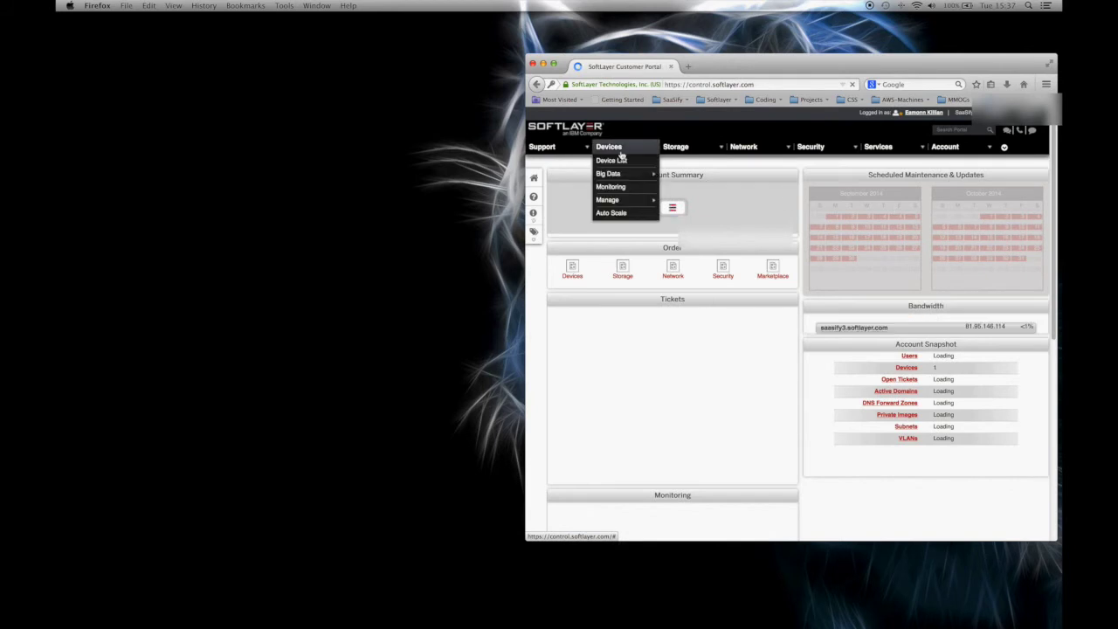
From the Device List, open saasify3.softlayer.com's details and launch its KVM Console.
left_click(609, 165)
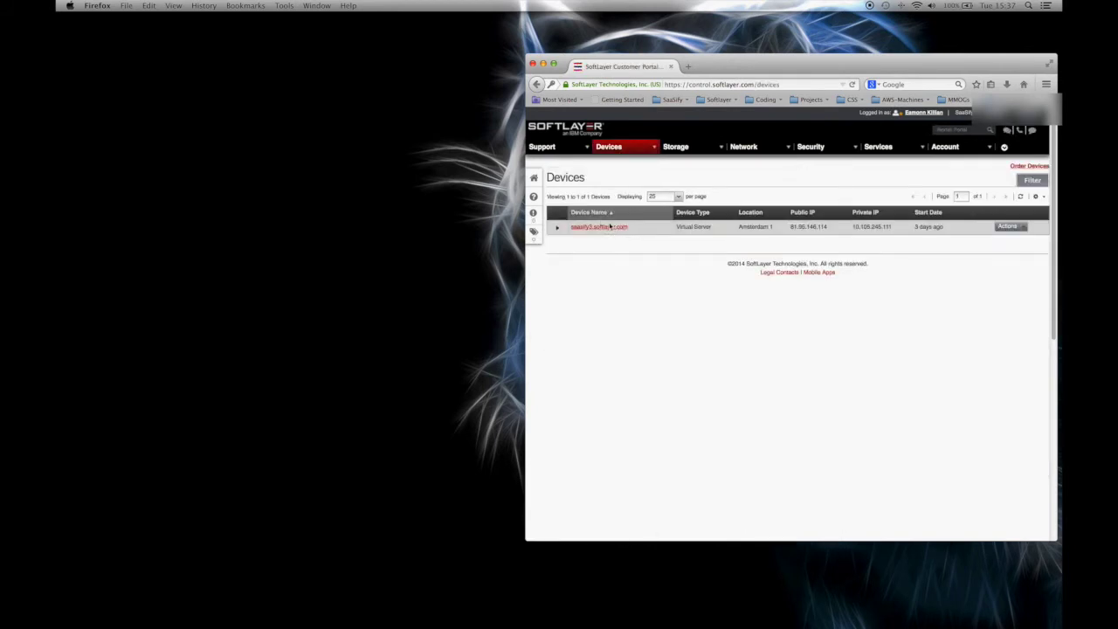
left_click(610, 225)
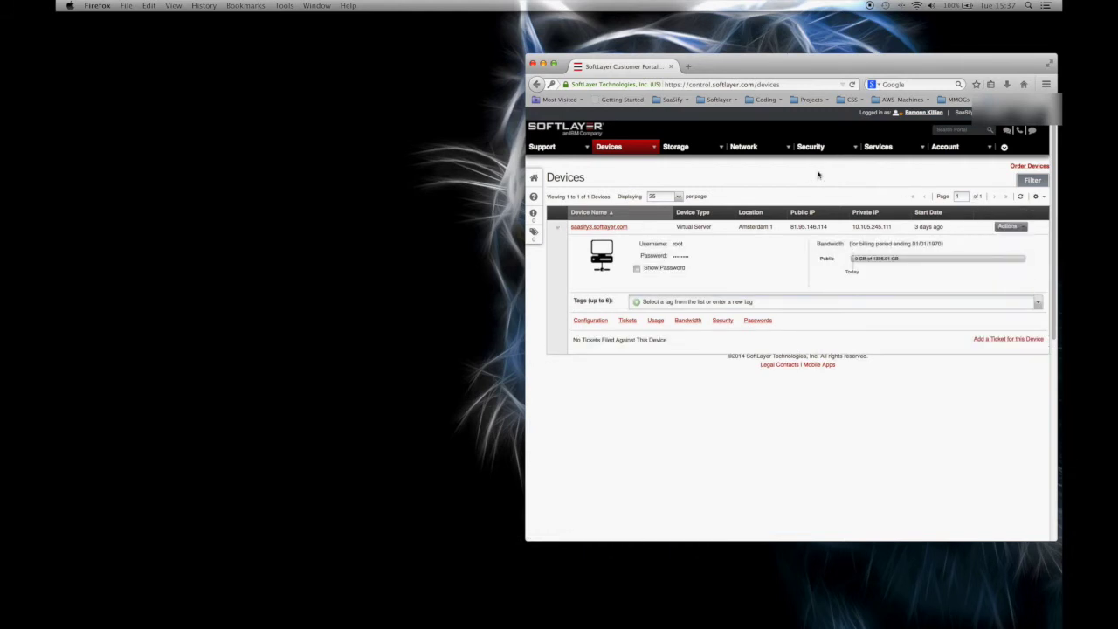
left_click(612, 226)
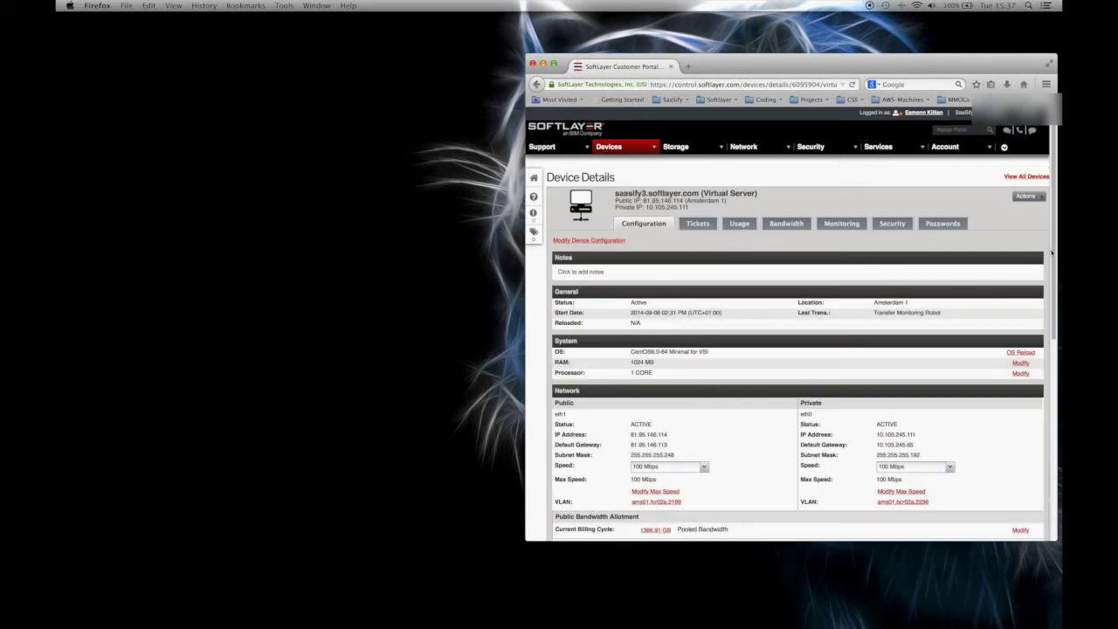
mouse_move(1027, 196)
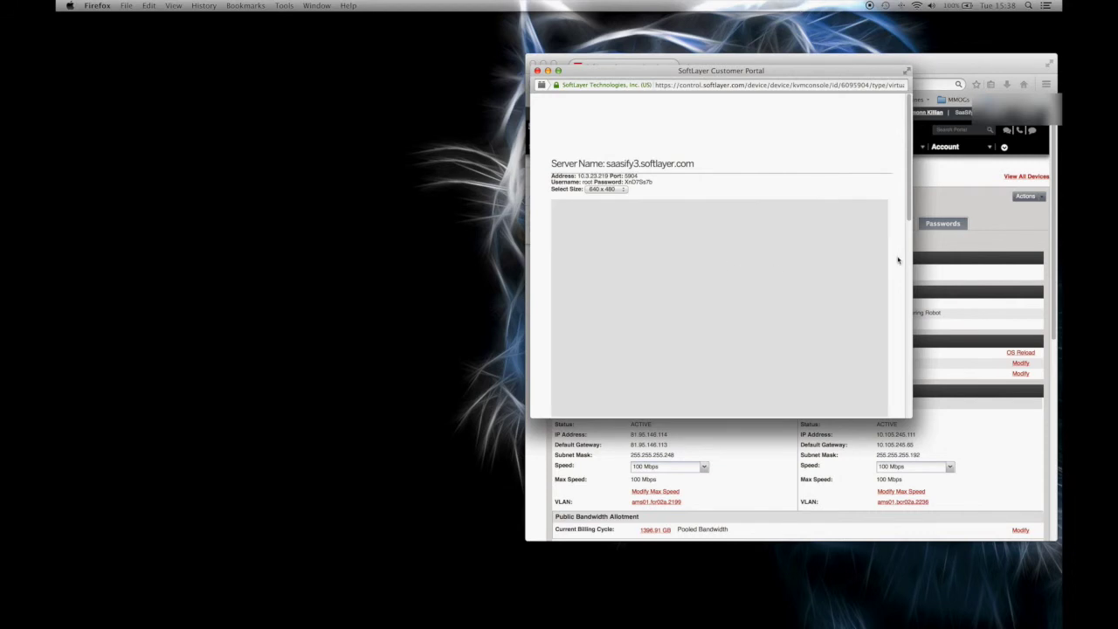
Move the KVM console window left and bring up a fresh login prompt.
left_click_drag(904, 187, 906, 219)
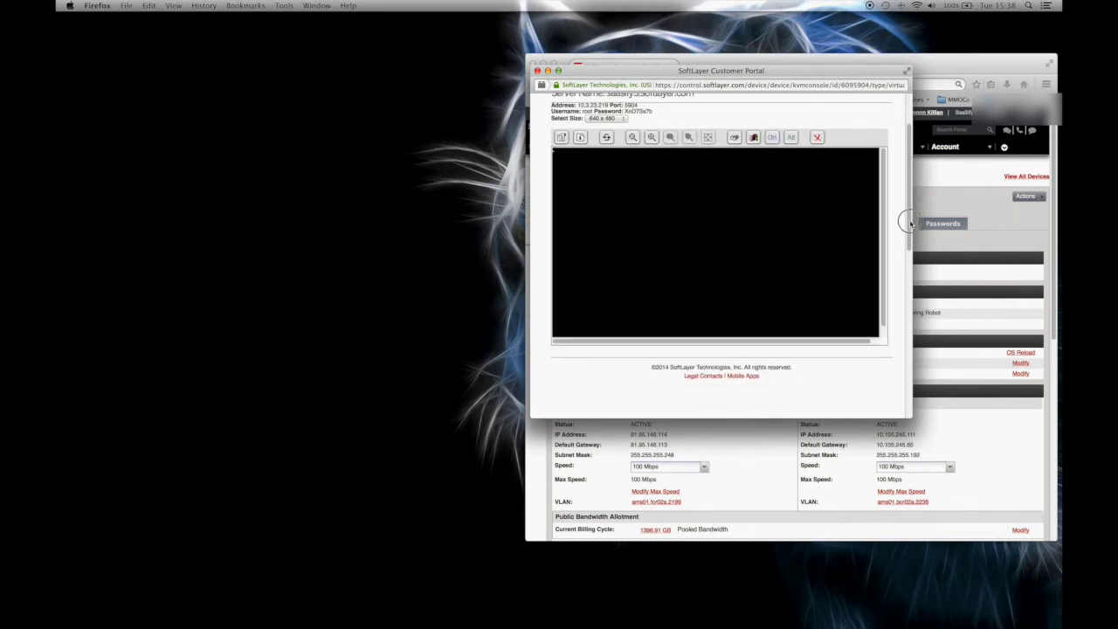
left_click_drag(461, 75, 377, 60)
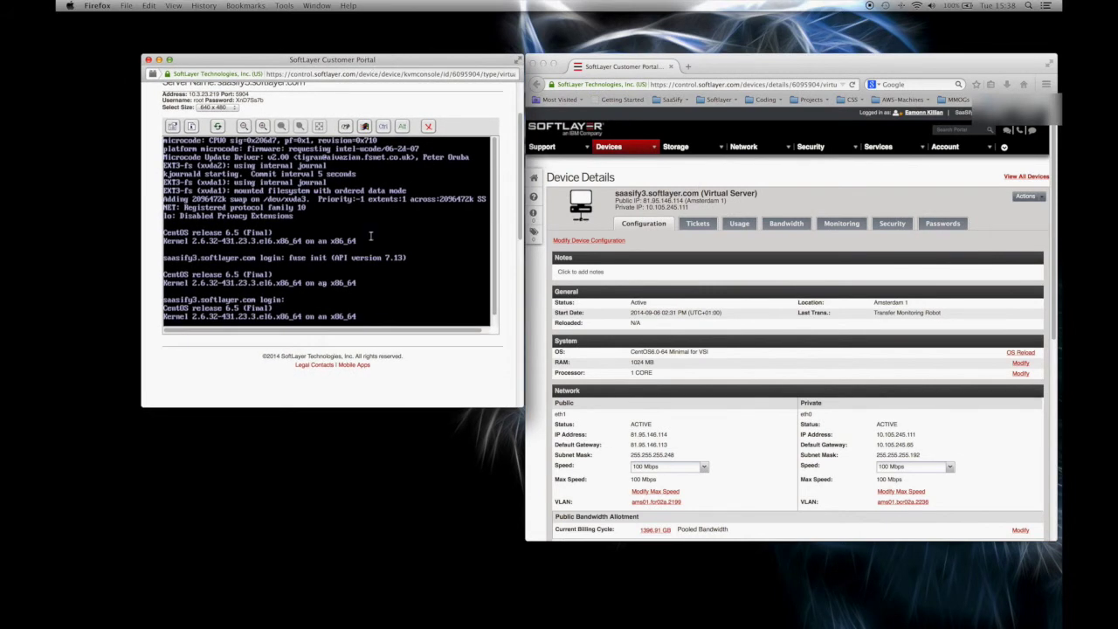
left_click(375, 309)
key("Return")
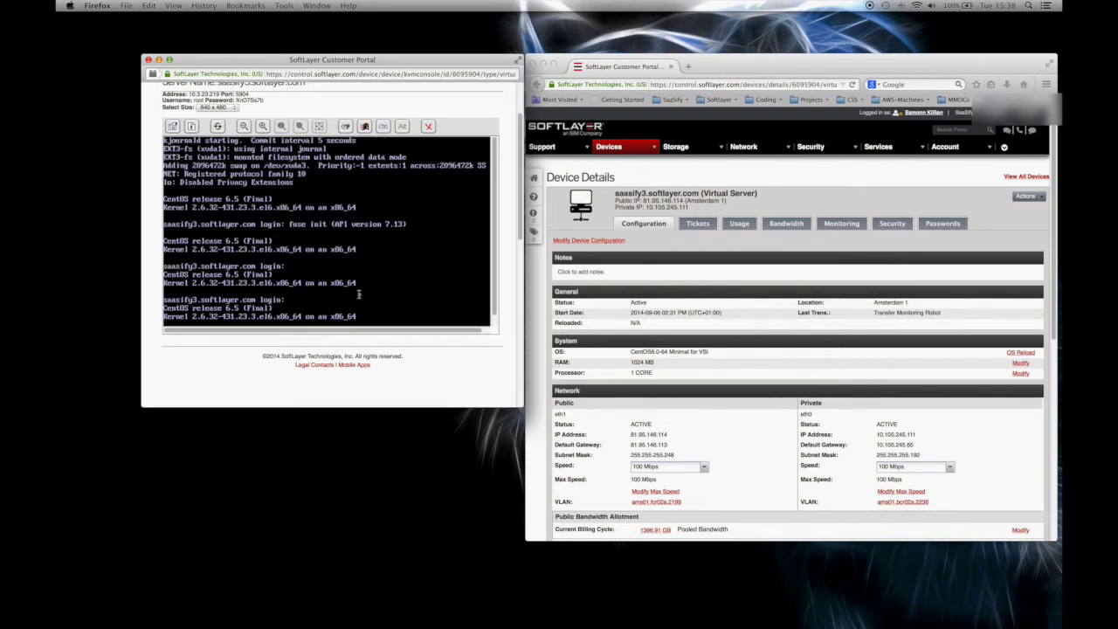
key("Return")
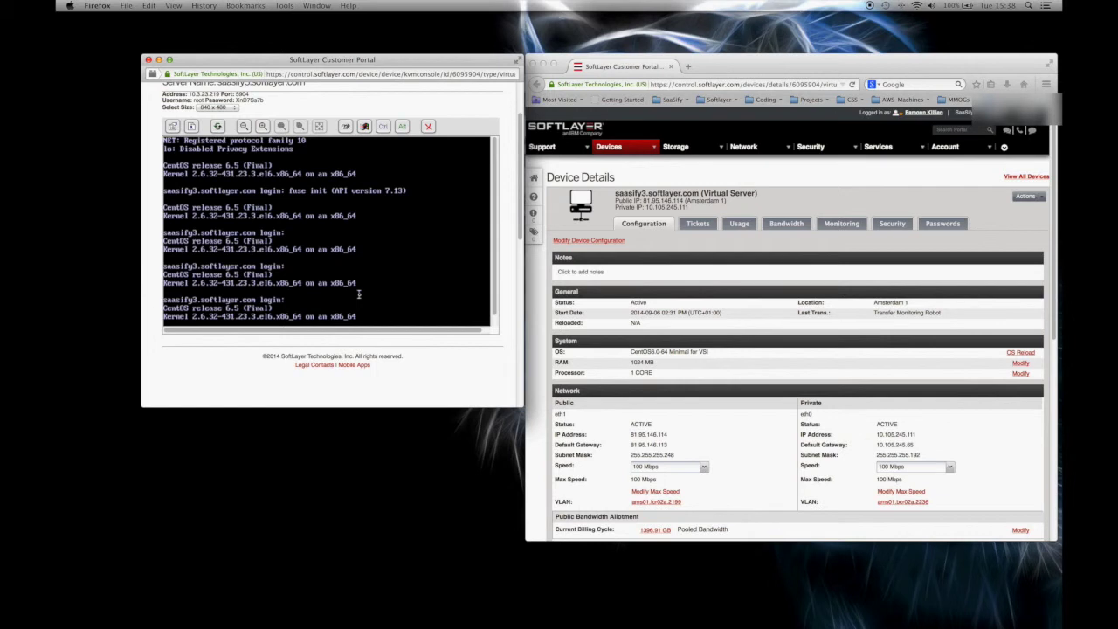
Log in as root with the account password to reach a shell prompt.
type("root")
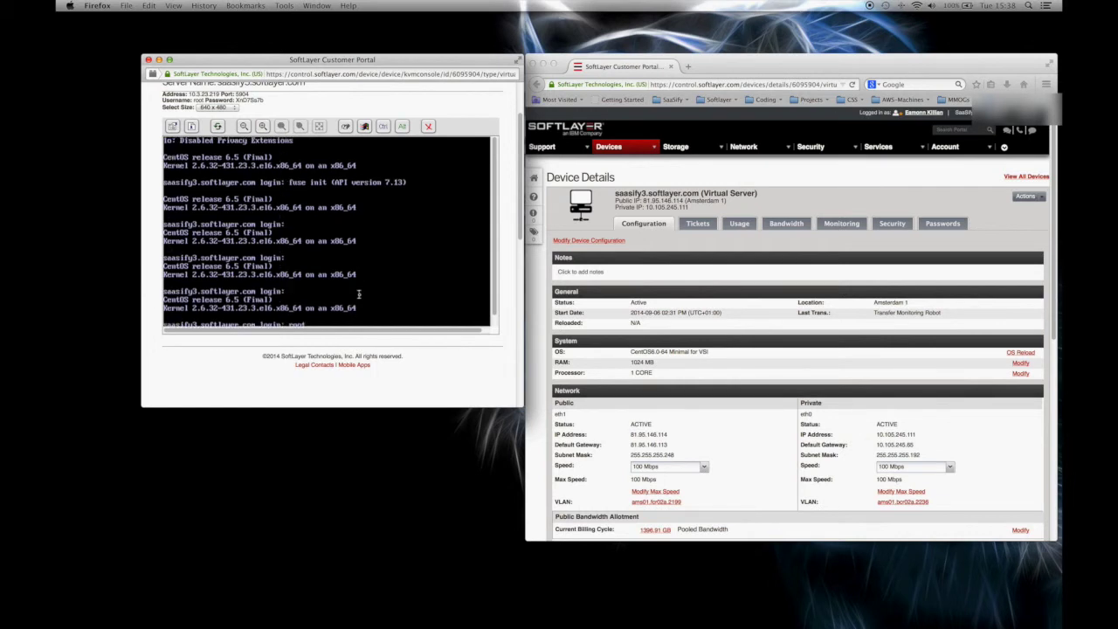
left_click_drag(496, 211, 491, 325)
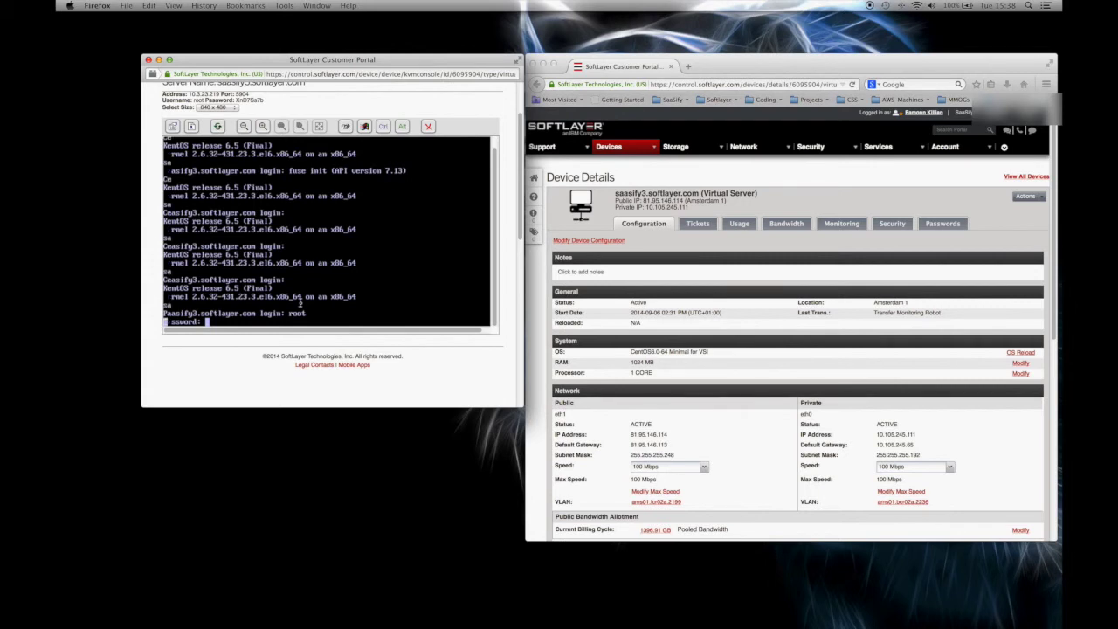
key("Return")
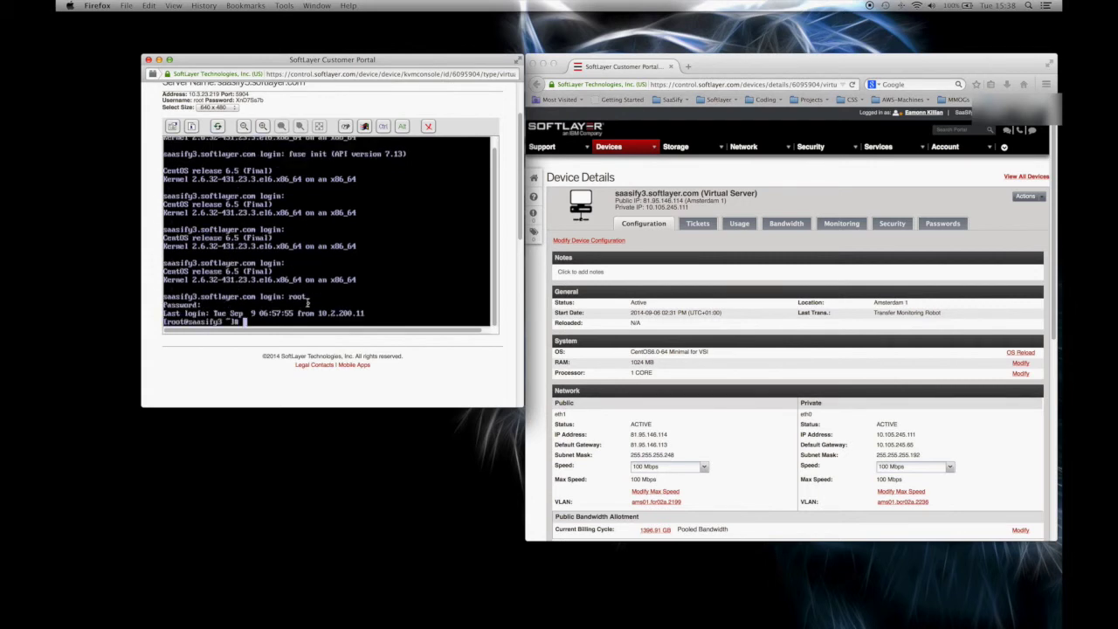
key("Return")
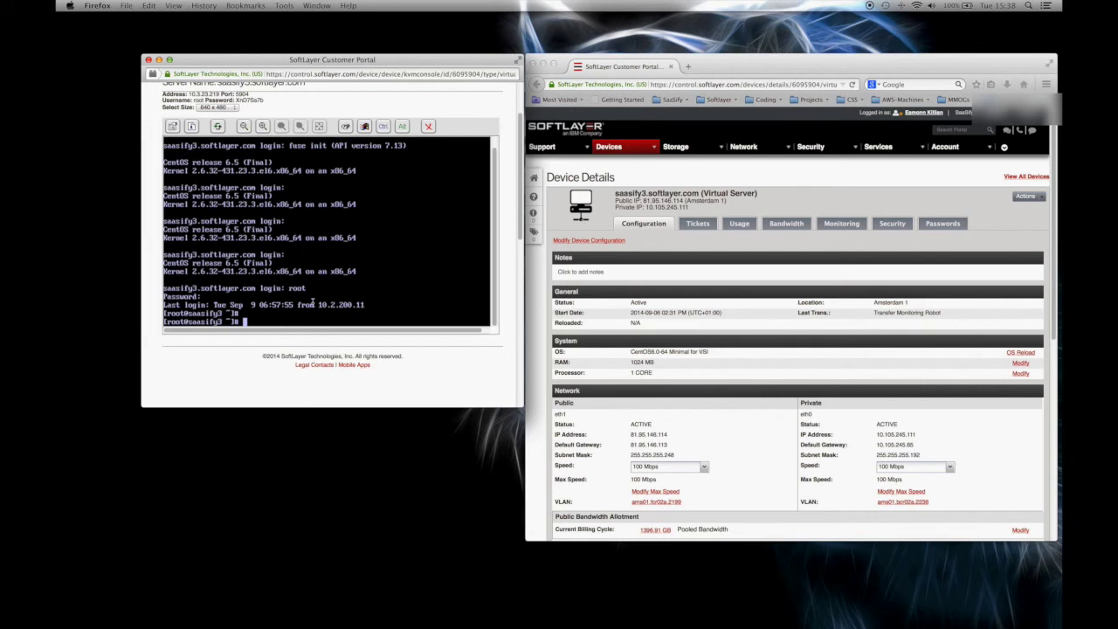